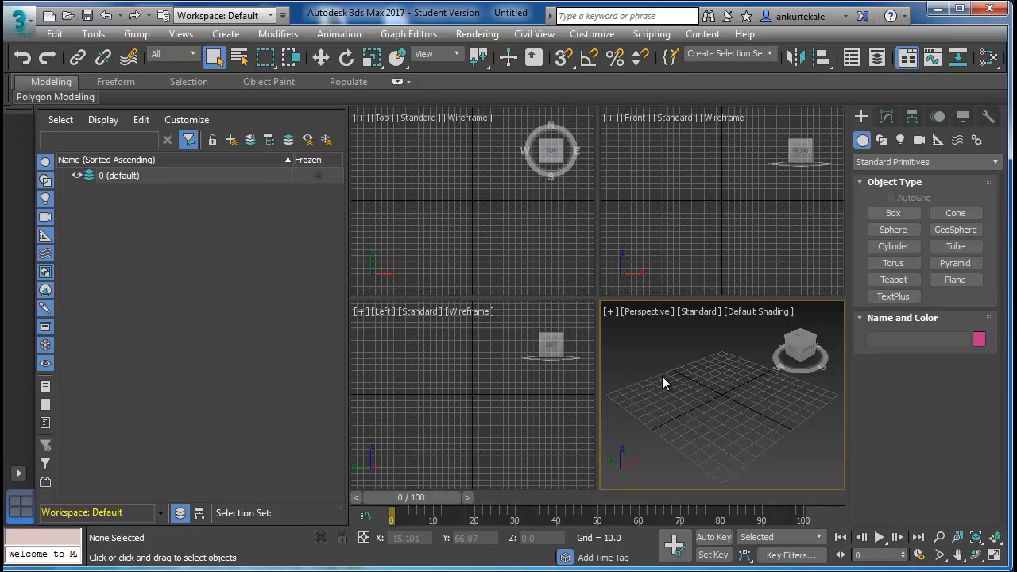
# Activate the Top, Front, Left and Perspective viewports in turn to examine the four-view layout, finishing on Perspective
pyautogui.click(726, 252)
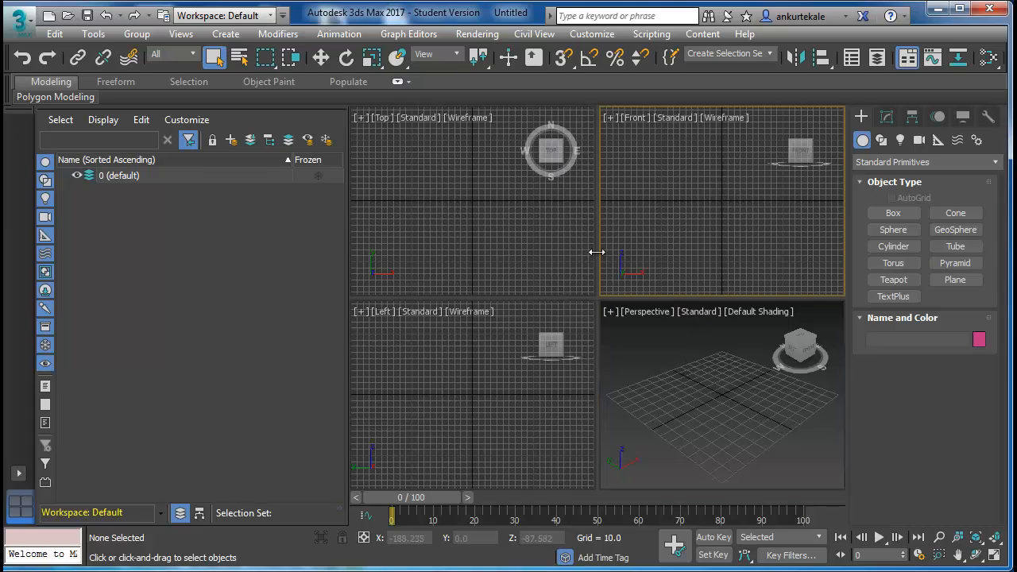
pyautogui.click(571, 265)
pyautogui.click(554, 365)
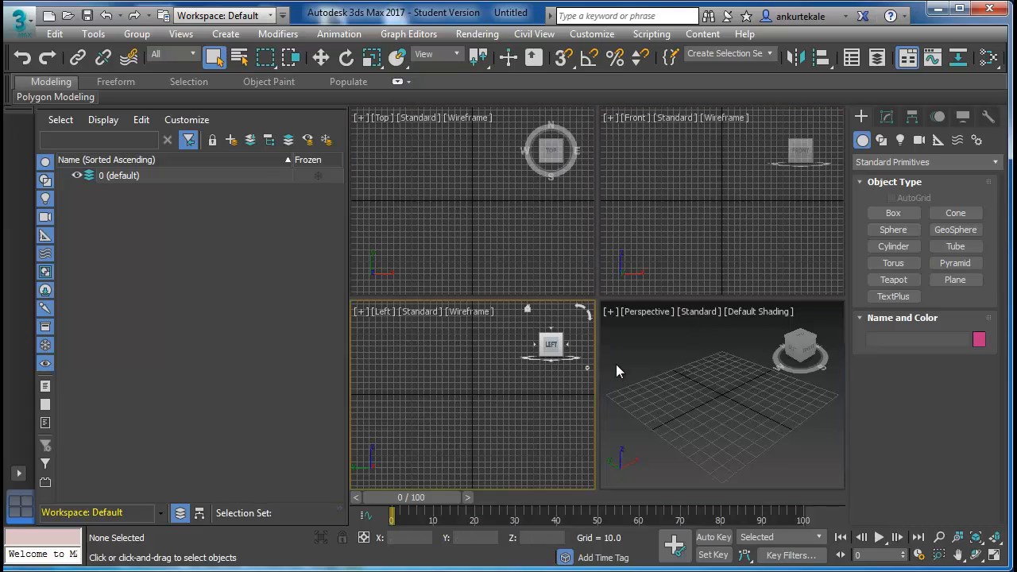
pyautogui.click(624, 364)
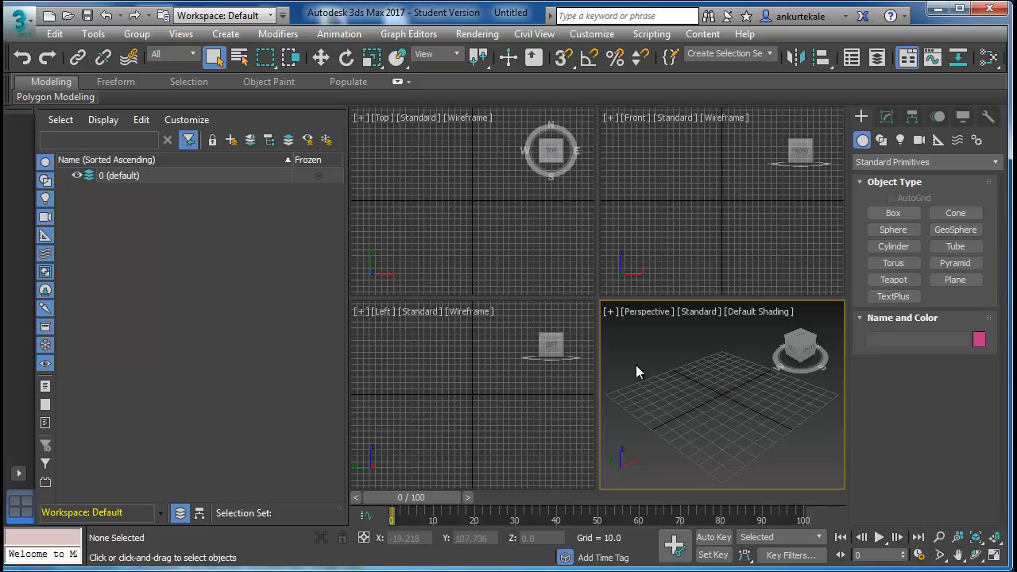
pyautogui.click(669, 248)
pyautogui.click(672, 327)
pyautogui.click(503, 241)
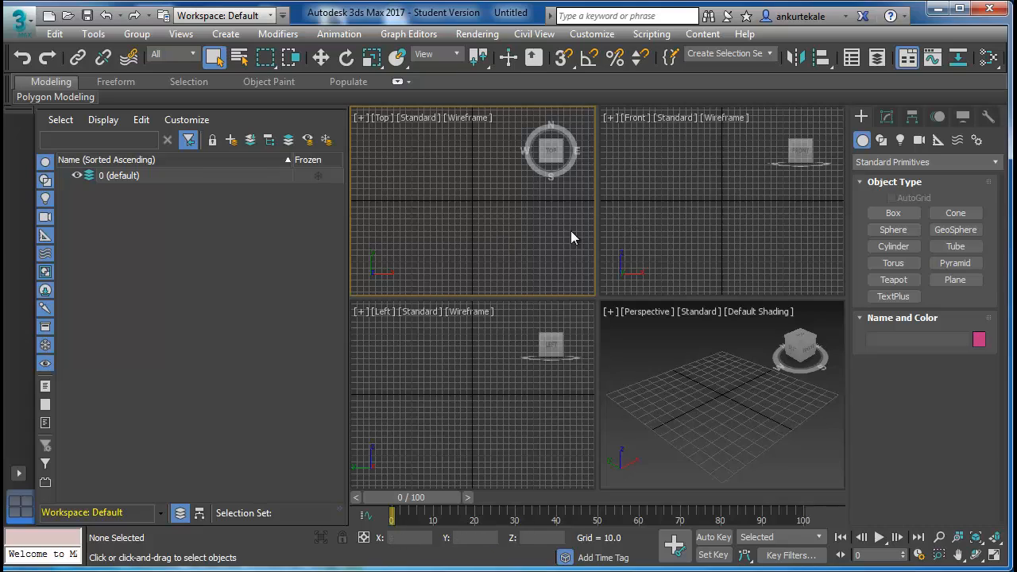
pyautogui.click(622, 248)
pyautogui.click(503, 332)
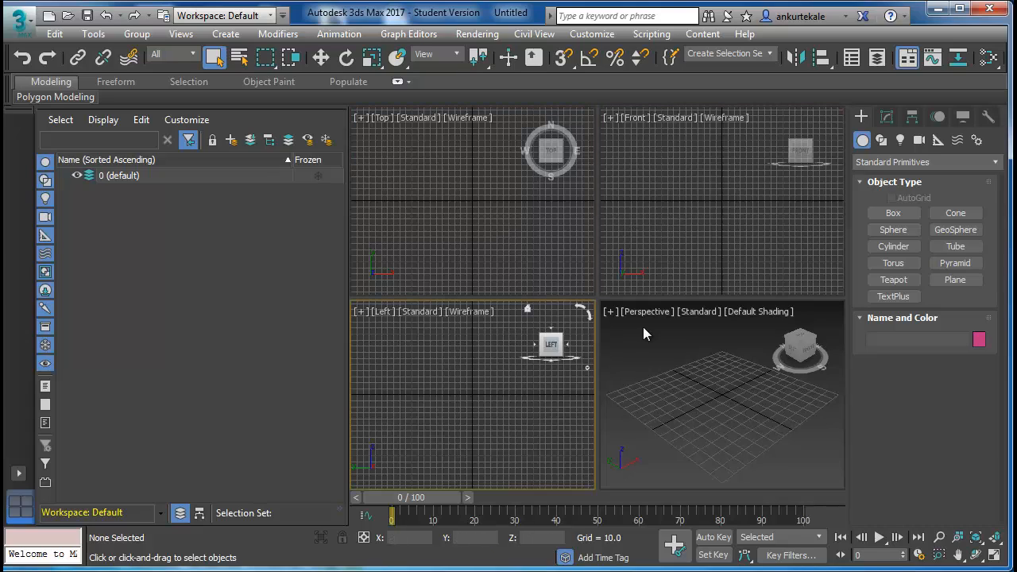
pyautogui.click(645, 334)
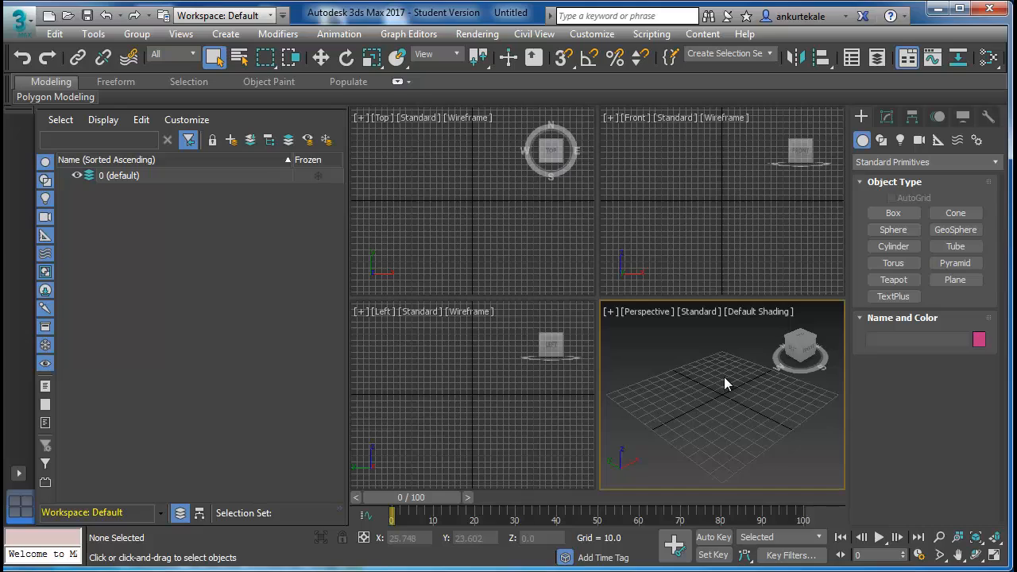
pyautogui.click(540, 281)
pyautogui.click(688, 277)
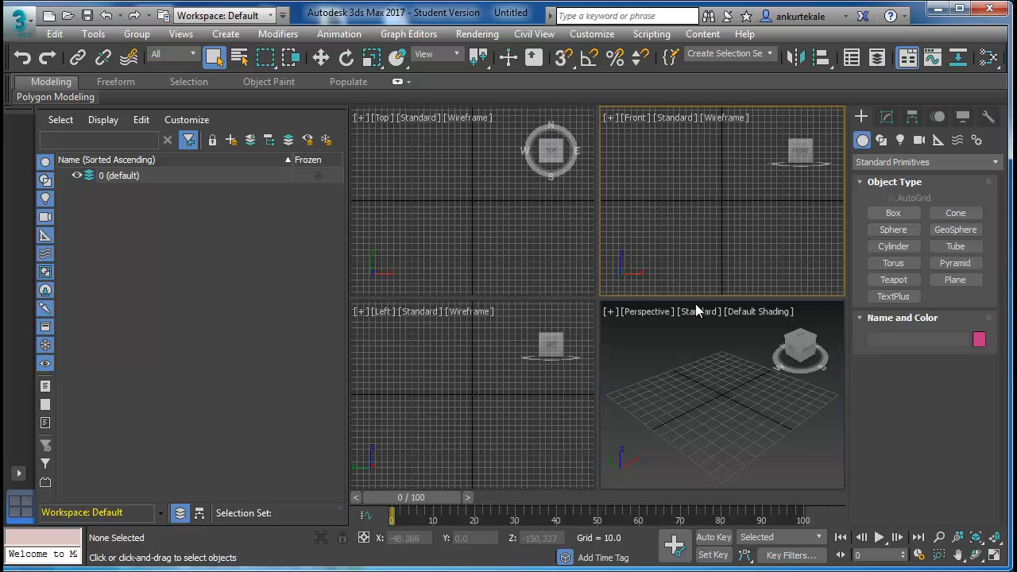
pyautogui.click(491, 389)
pyautogui.click(682, 365)
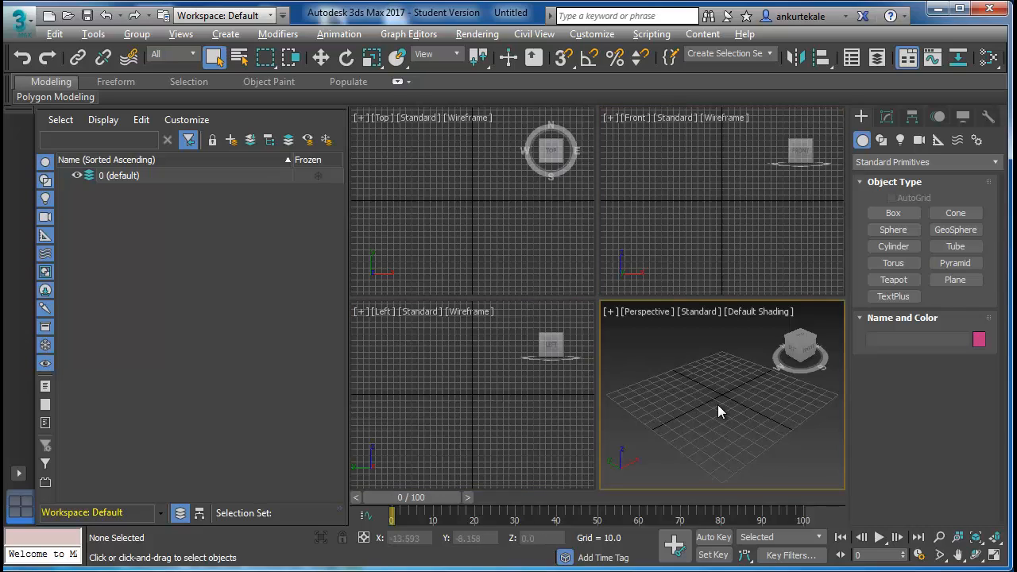
# Maximize the Perspective viewport so that it fills the whole view area
pyautogui.hotkey('alt', 'w')
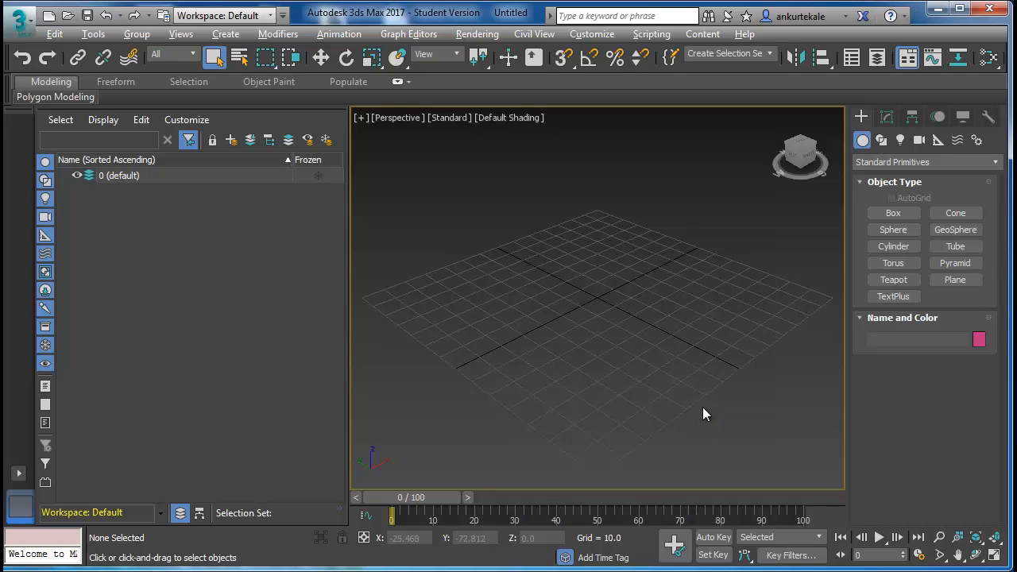
pyautogui.hotkey('alt', 'w')
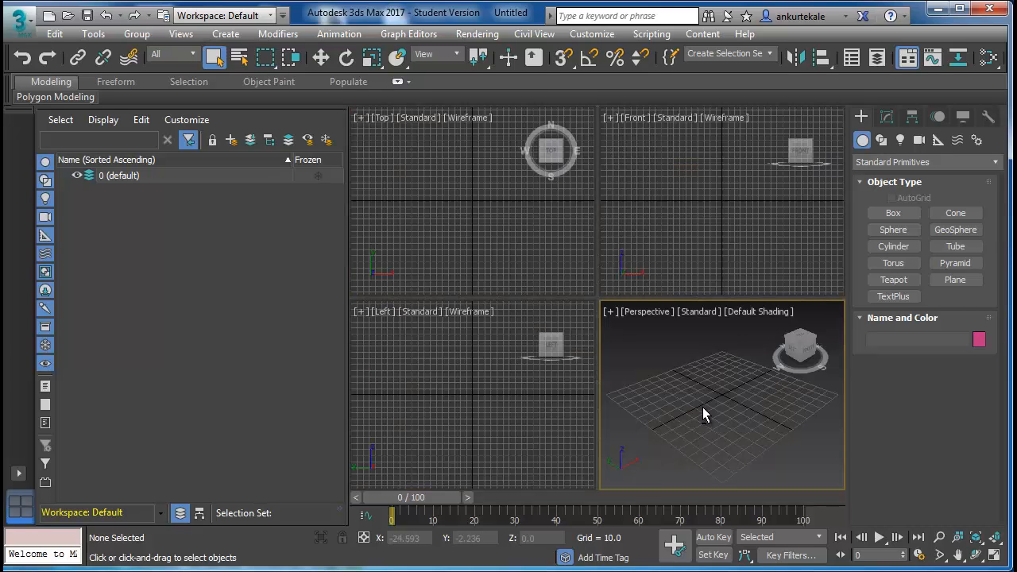
pyautogui.hotkey('alt', 'w')
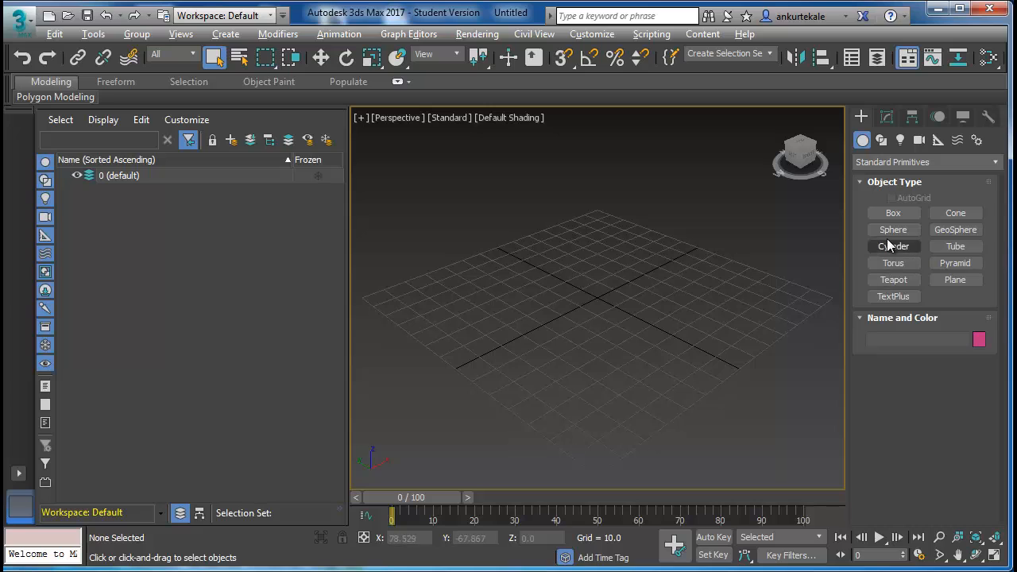
# Create a box near the grid's centre, about 56 long, 55 wide and 37 high
pyautogui.click(884, 215)
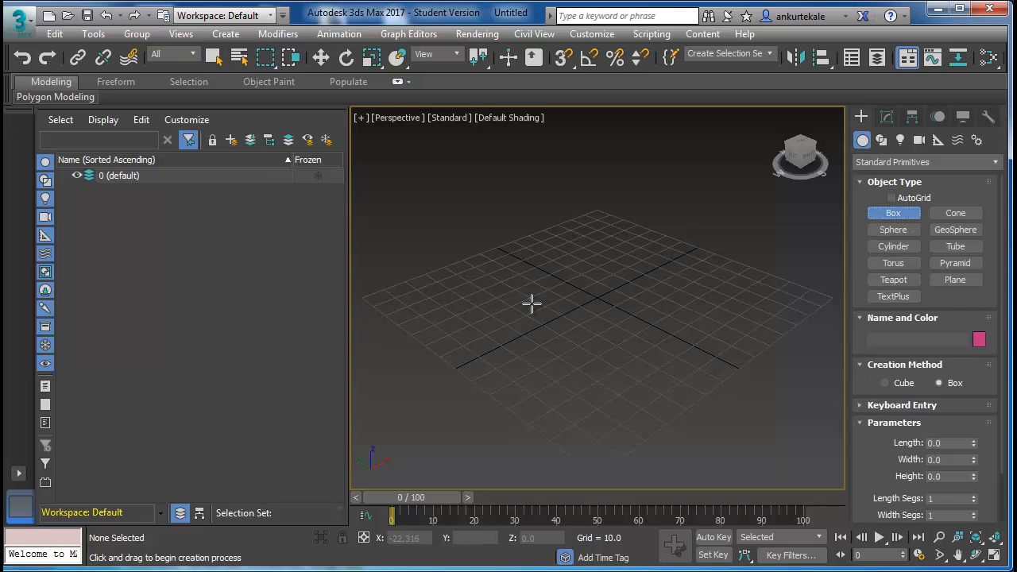
pyautogui.moveTo(532, 302); pyautogui.dragTo(721, 304)
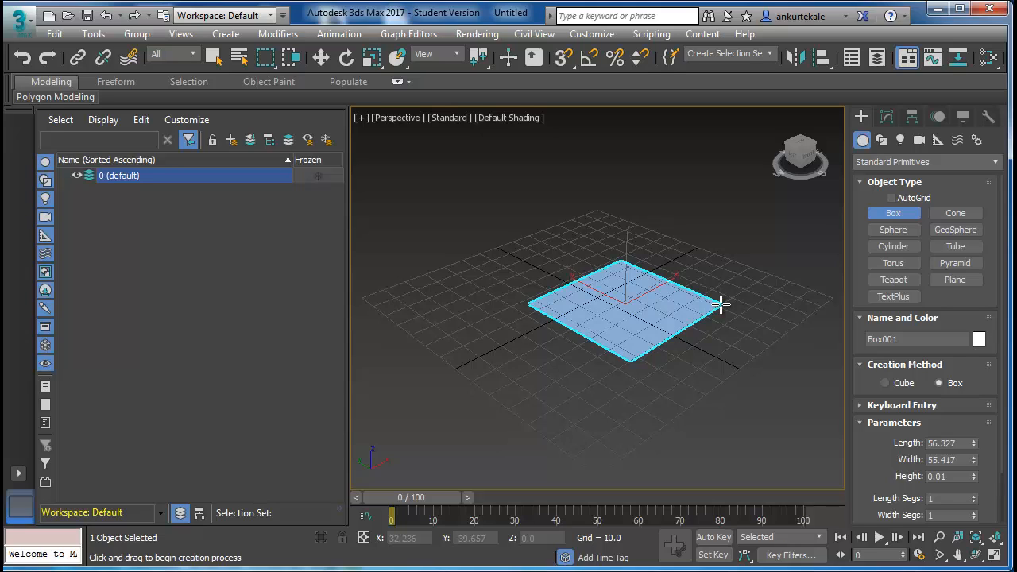
pyautogui.moveTo(720, 304); pyautogui.dragTo(716, 286)
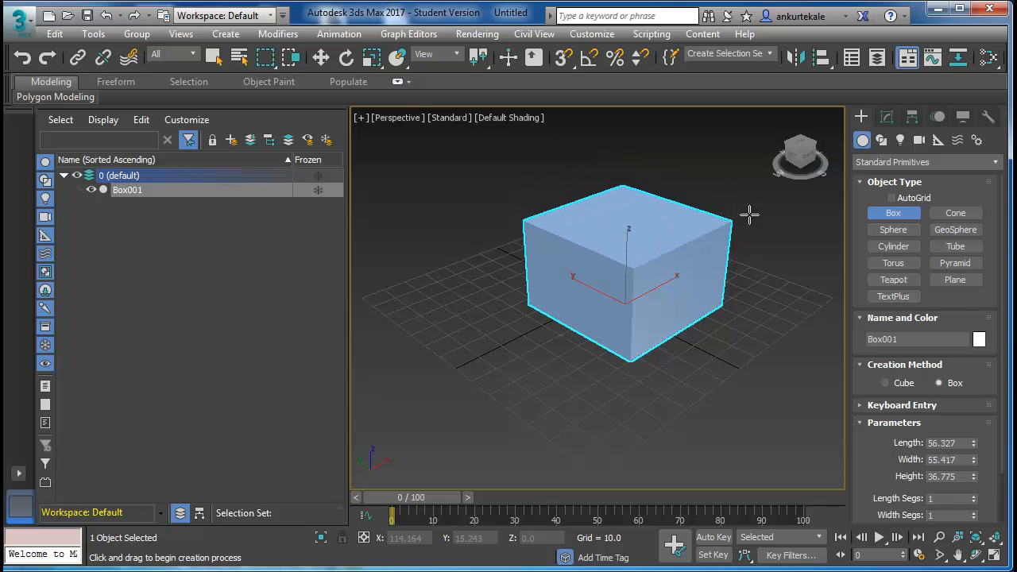
# Preview the box in wireframe and with edged faces, returning to default shading after each mode
pyautogui.scroll(-3, 739, 261)
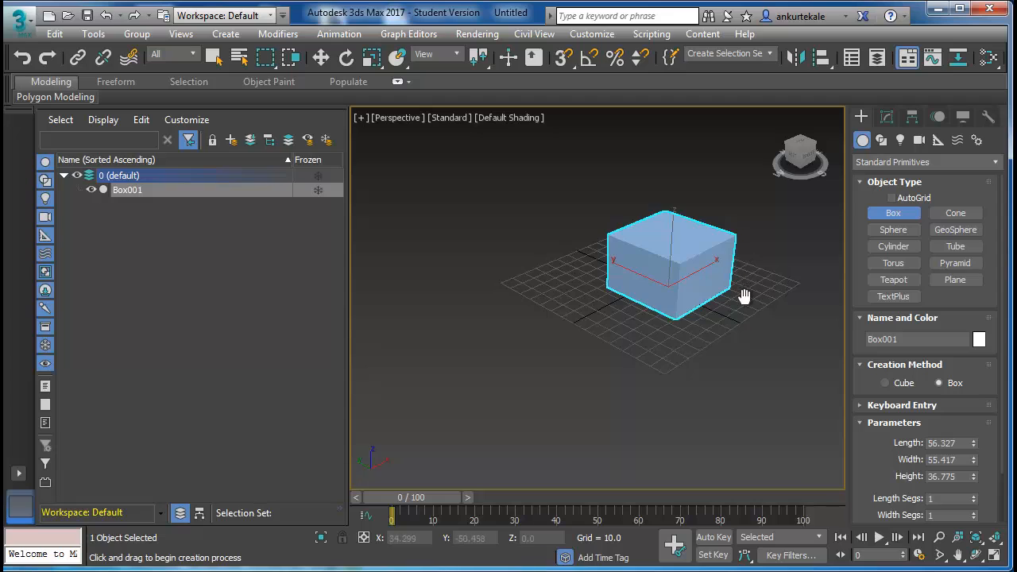
pyautogui.moveTo(742, 294); pyautogui.dragTo(694, 318, button='middle')
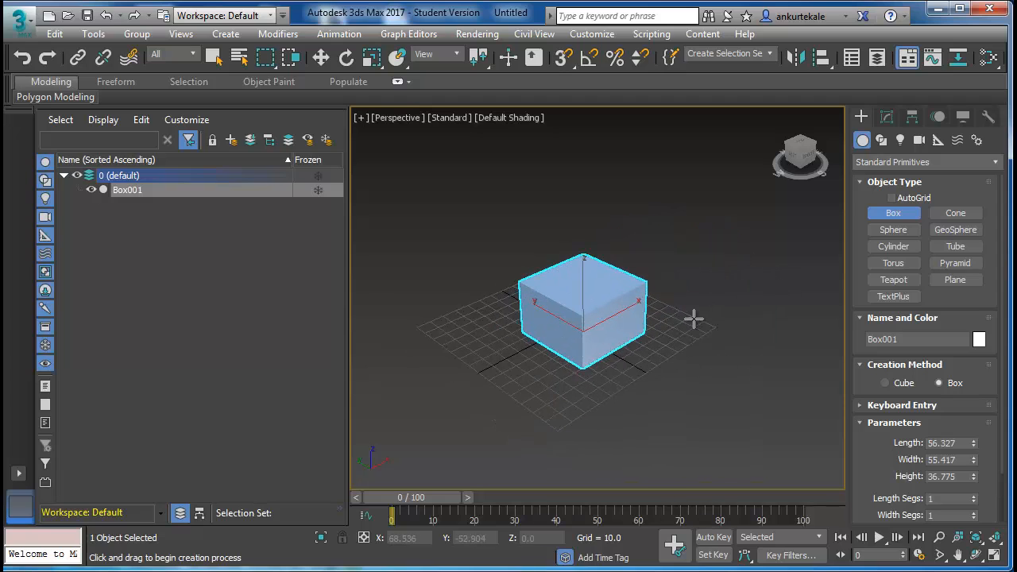
pyautogui.press('F3')
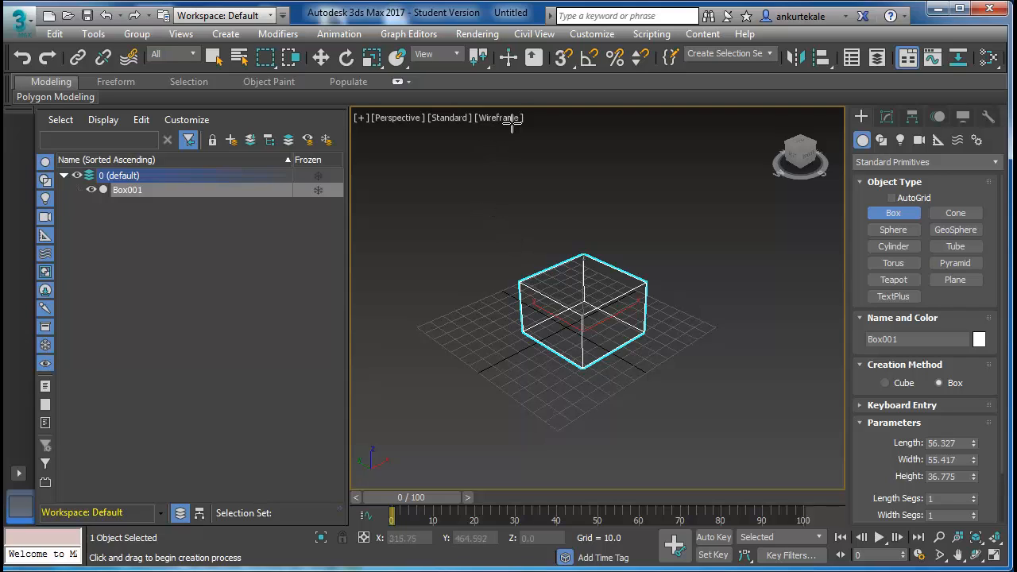
pyautogui.press('F3')
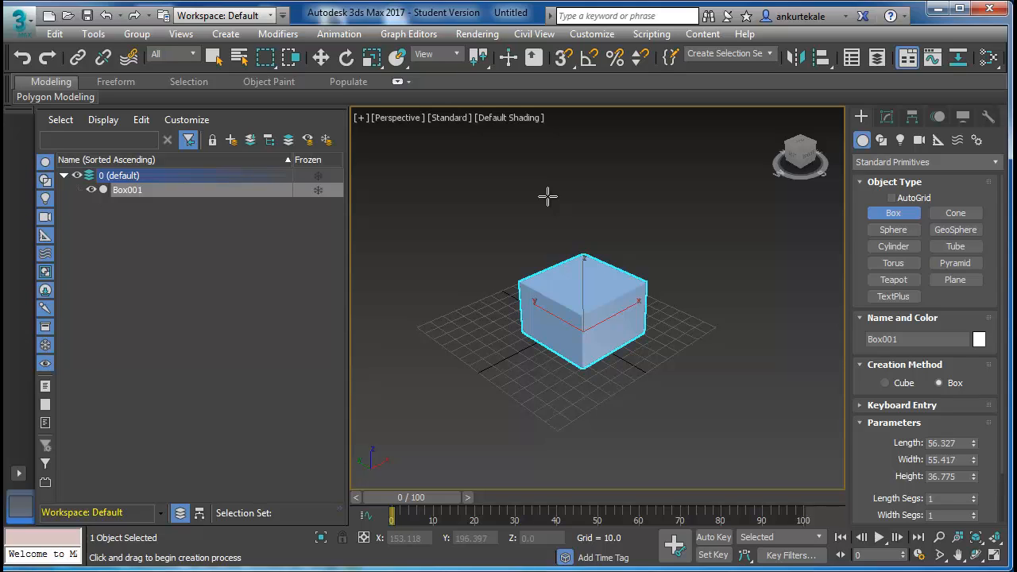
pyautogui.press('F4')
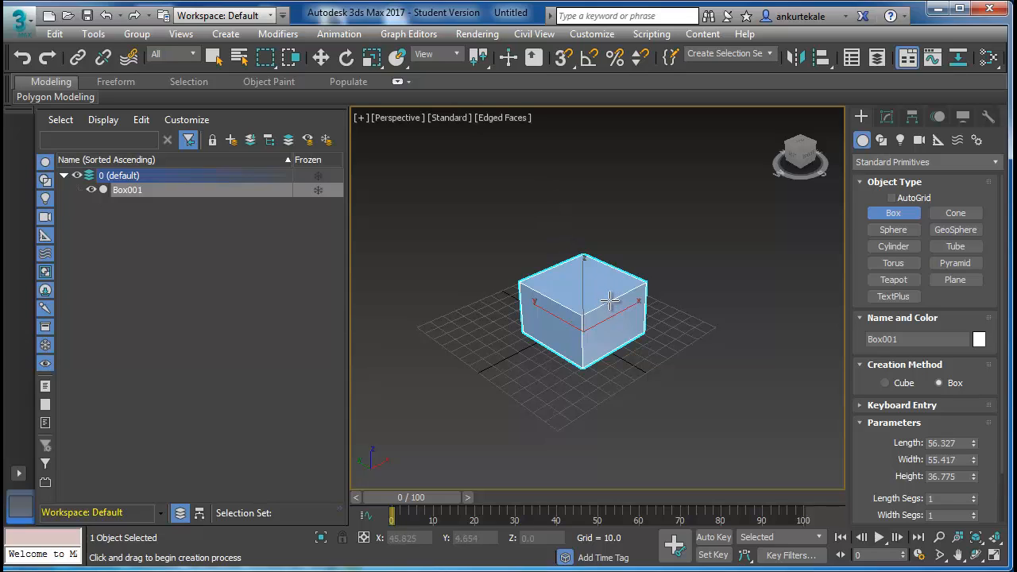
pyautogui.press('F4')
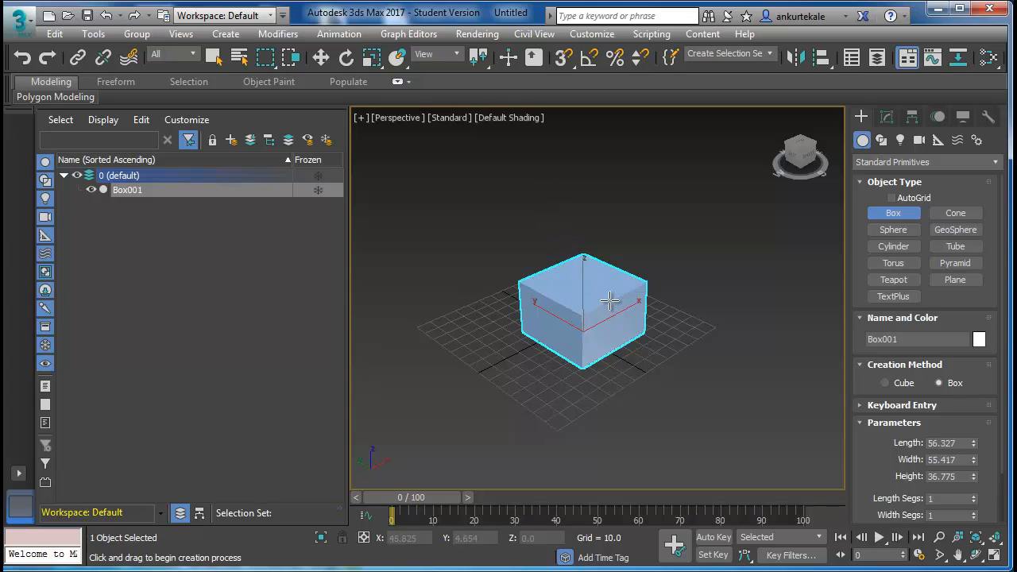
# Create a pyramid on the box's upper face using AutoGrid, about 37 wide, 36 deep and 22 high, and deselect it
pyautogui.scroll(6, 692, 384)
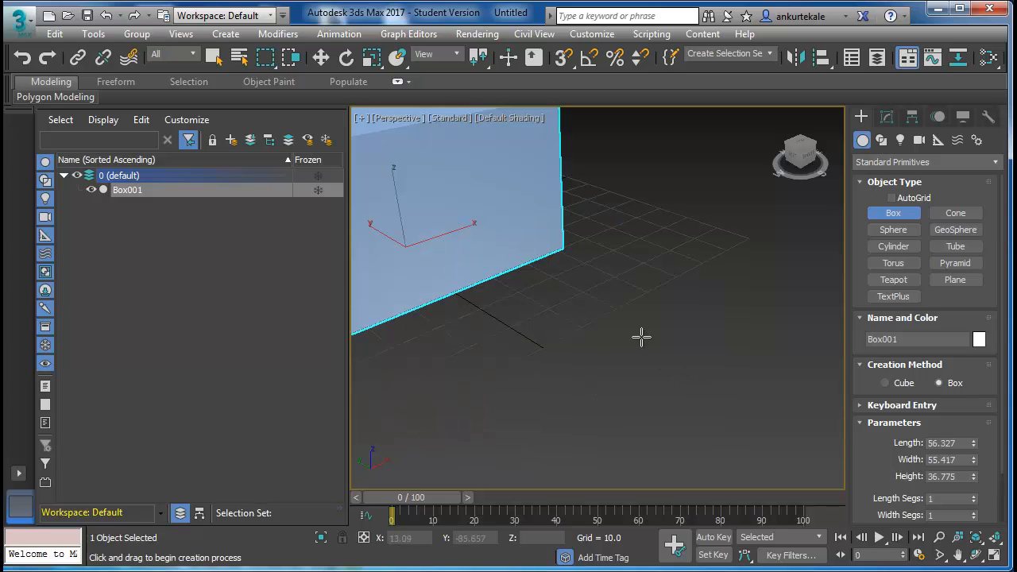
pyautogui.scroll(-6, 651, 346)
pyautogui.scroll(4, 706, 399)
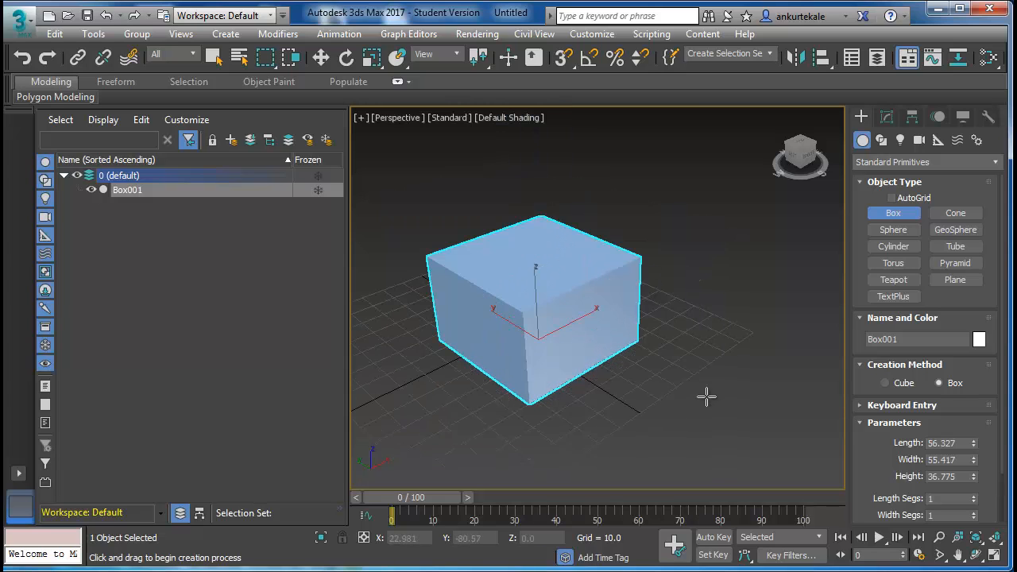
pyautogui.moveTo(704, 382)
pyautogui.mouseDown(button='middle')
pyautogui.moveTo(711, 375)
pyautogui.moveTo(714, 387)
pyautogui.mouseUp(button='middle')
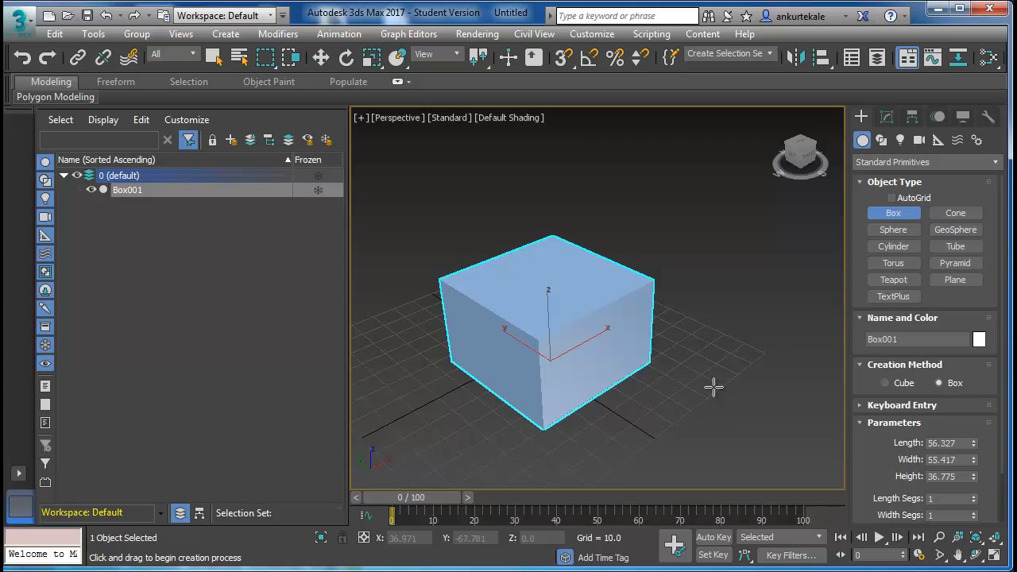
pyautogui.click(966, 266)
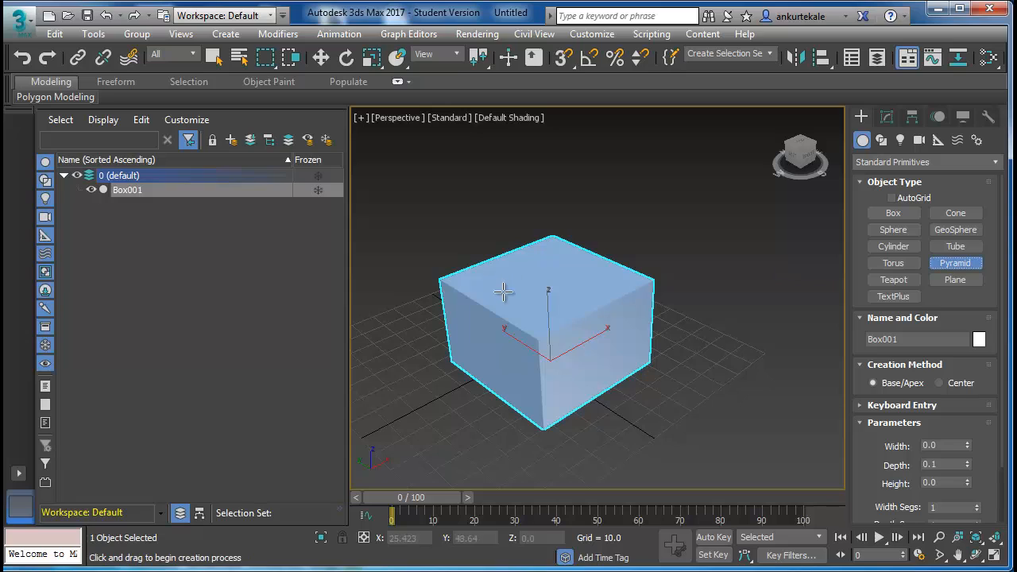
pyautogui.click(892, 198)
pyautogui.moveTo(488, 275); pyautogui.dragTo(628, 279)
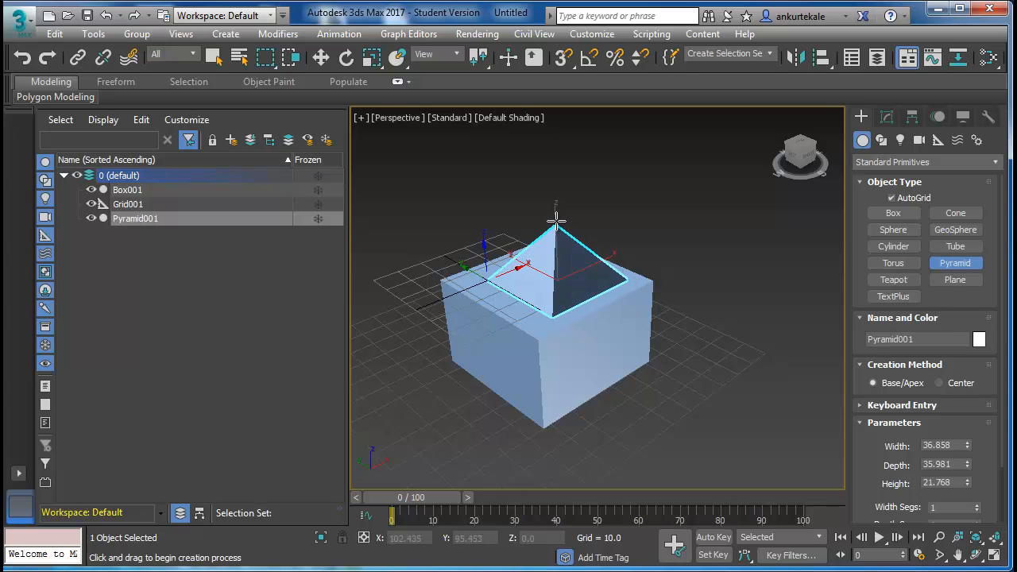
pyautogui.click(556, 220)
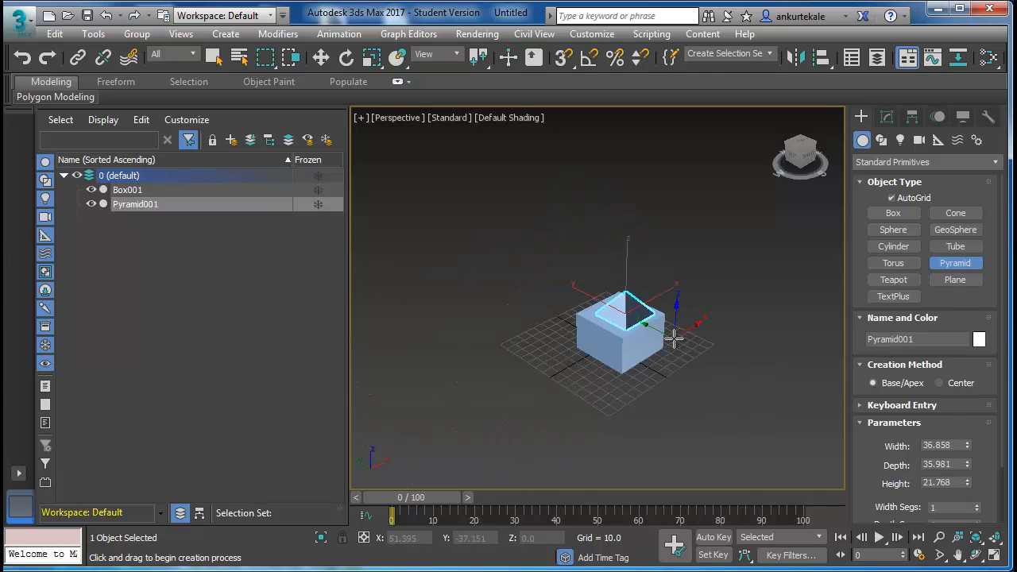
pyautogui.scroll(-3, 674, 339)
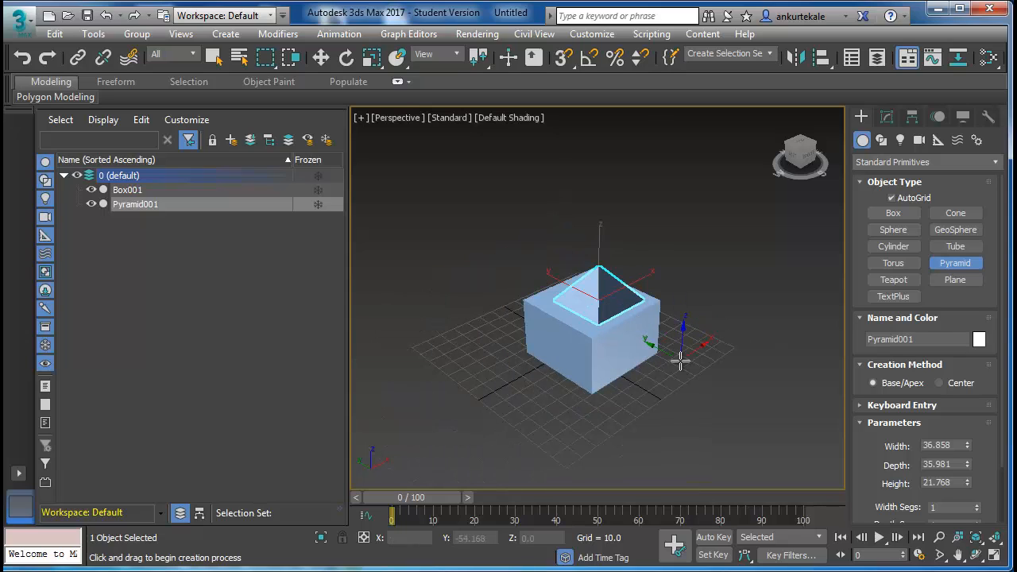
pyautogui.click(218, 62)
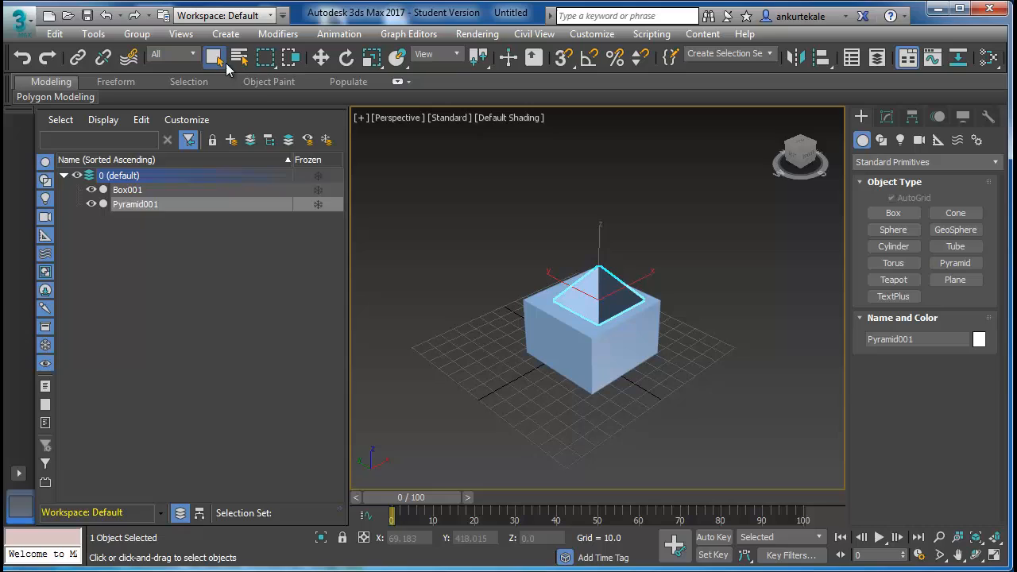
pyautogui.click(702, 351)
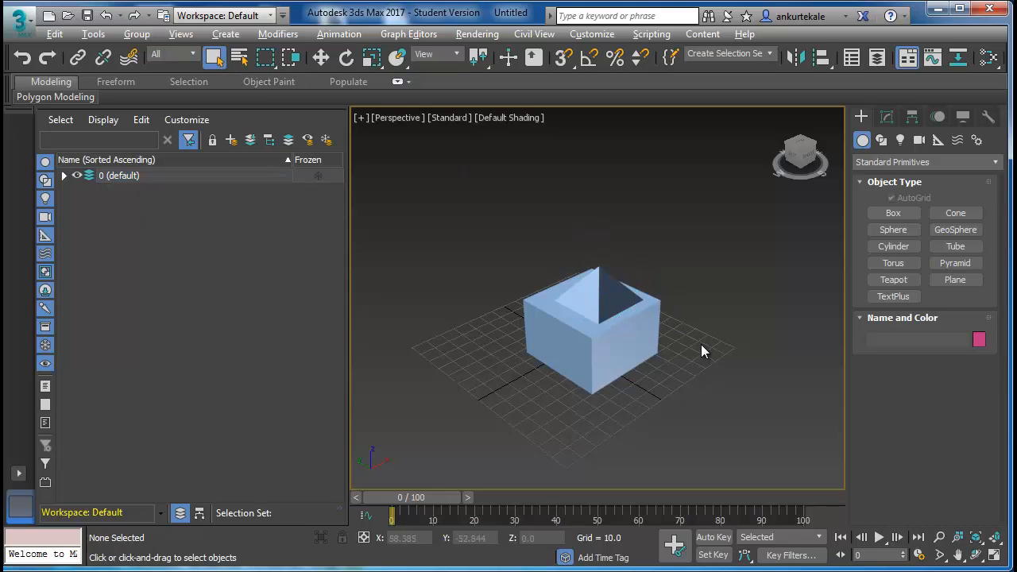
pyautogui.press('alt')
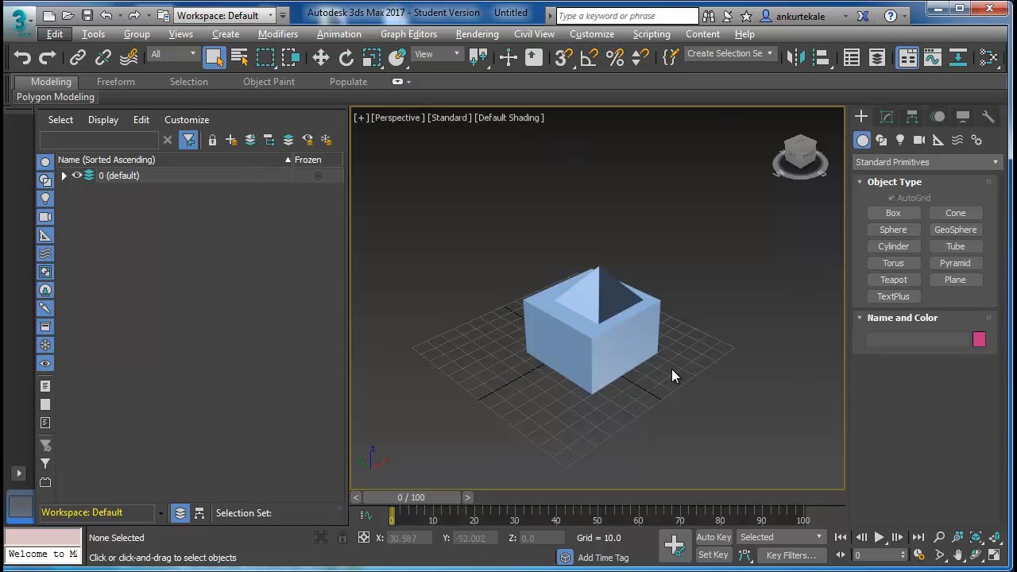
pyautogui.click(756, 381)
pyautogui.press('alt')
pyautogui.click(216, 58)
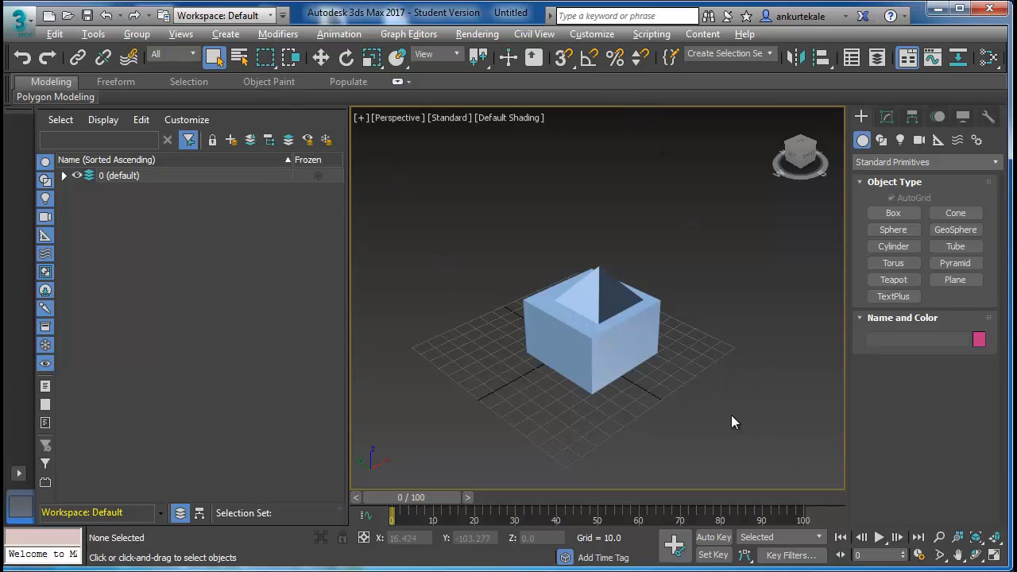
# Restore the four-viewport layout and maximize the Top viewport
pyautogui.hotkey('alt', 'w')
pyautogui.click(492, 253)
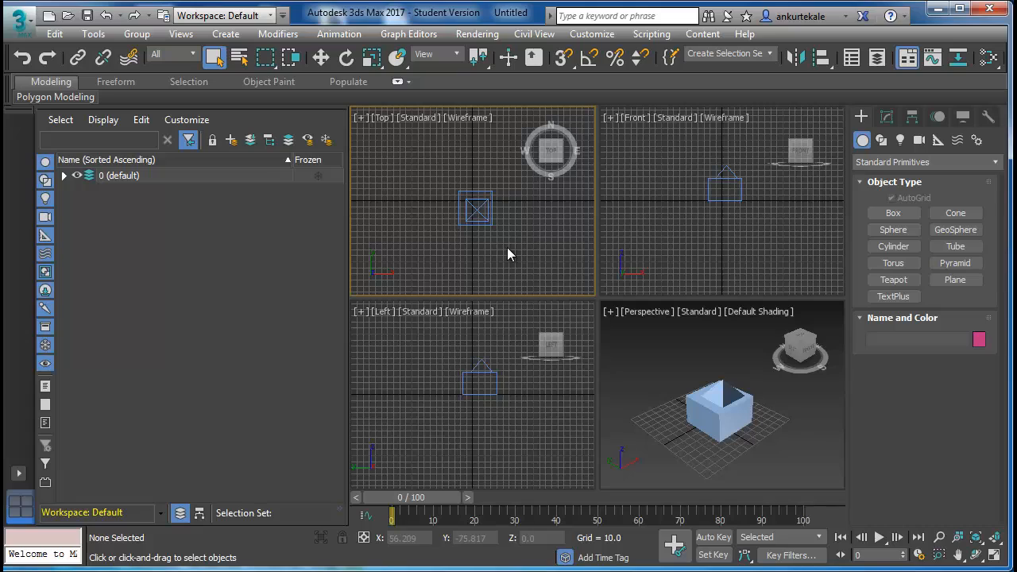
pyautogui.click(778, 261)
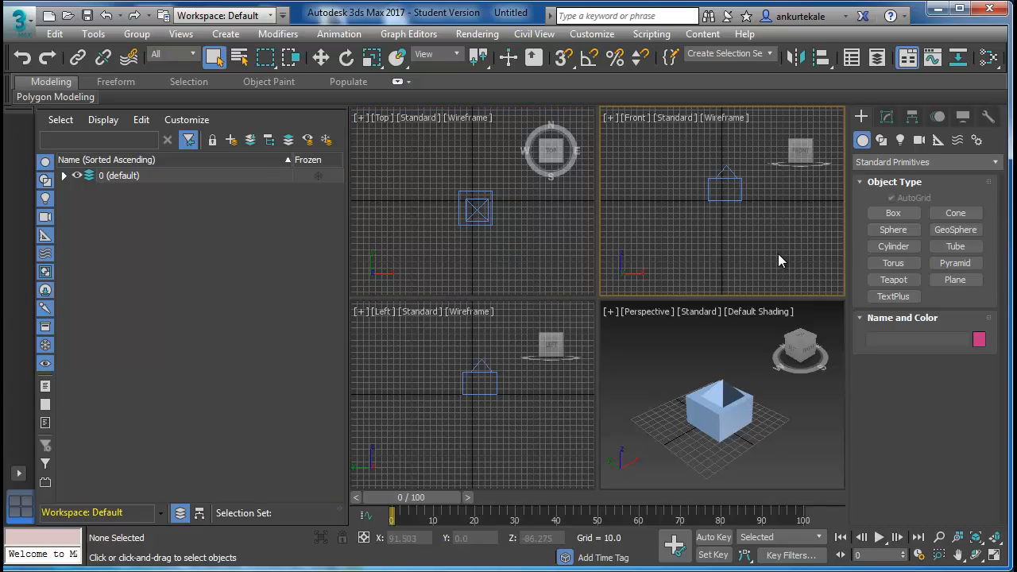
pyautogui.click(533, 371)
pyautogui.click(477, 245)
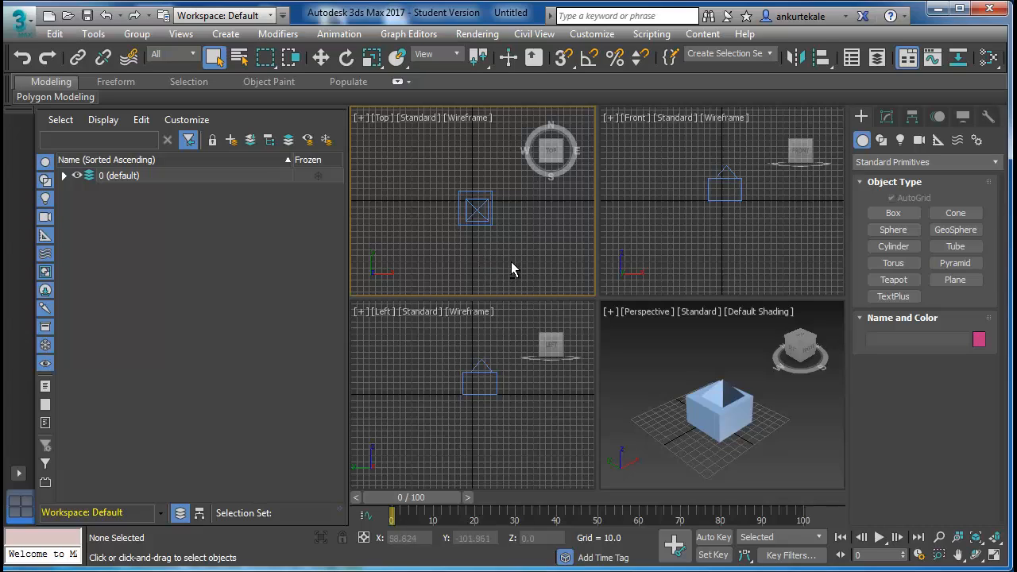
pyautogui.hotkey('alt', 'w')
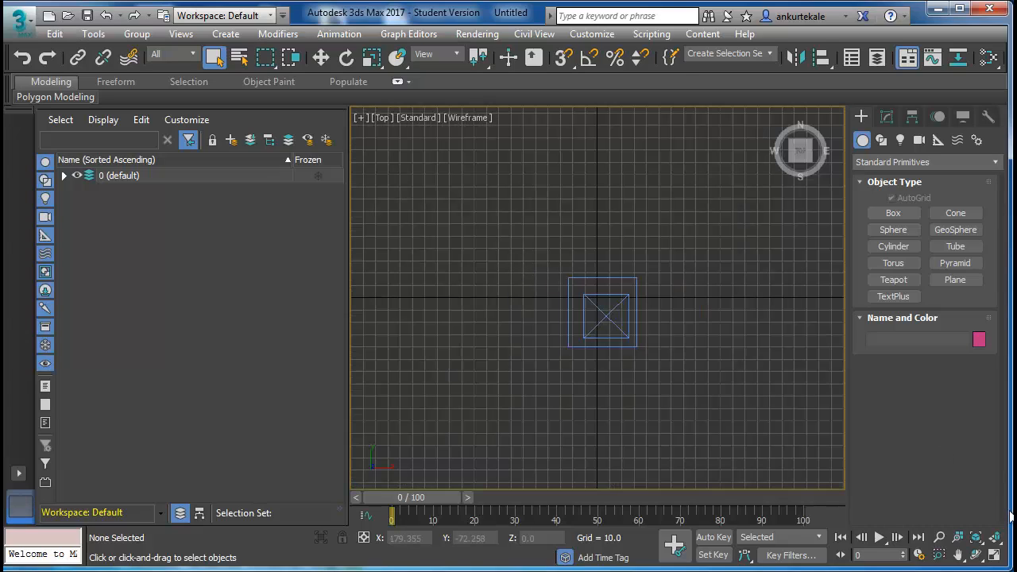
# Align the pyramid to the box pivot point to pivot point in X and Y only, and deselect it
pyautogui.click(607, 298)
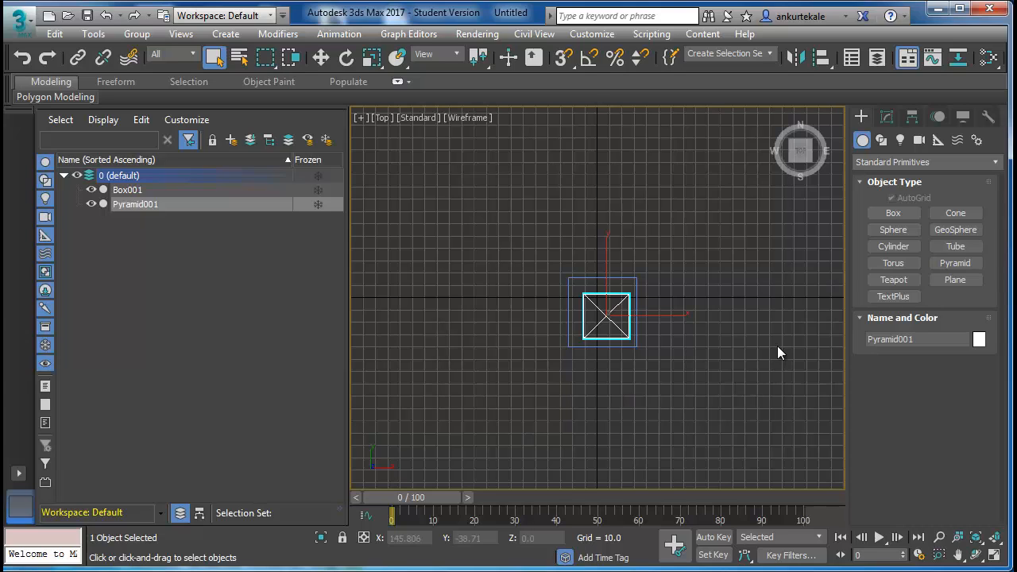
pyautogui.click(830, 67)
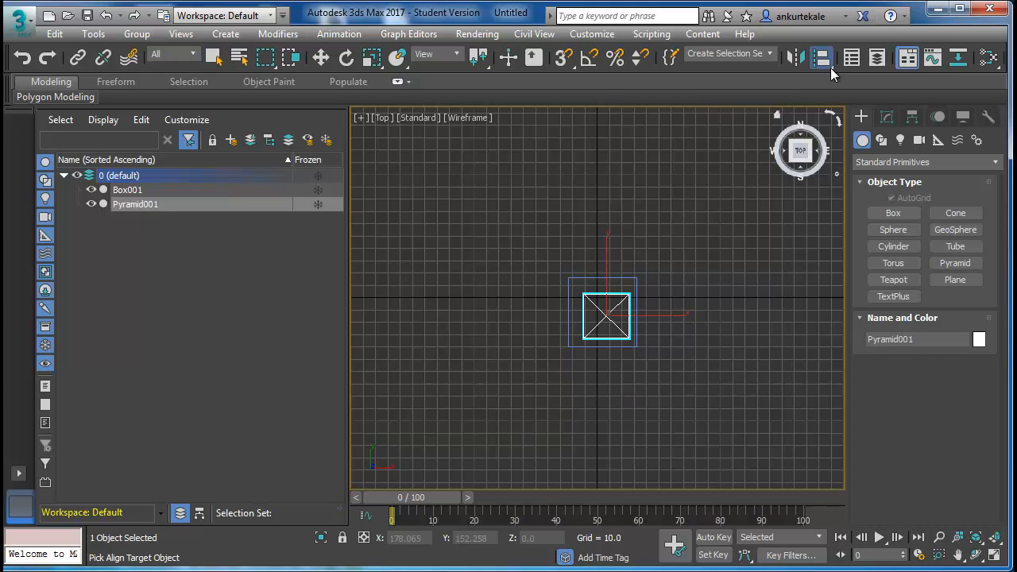
pyautogui.click(635, 278)
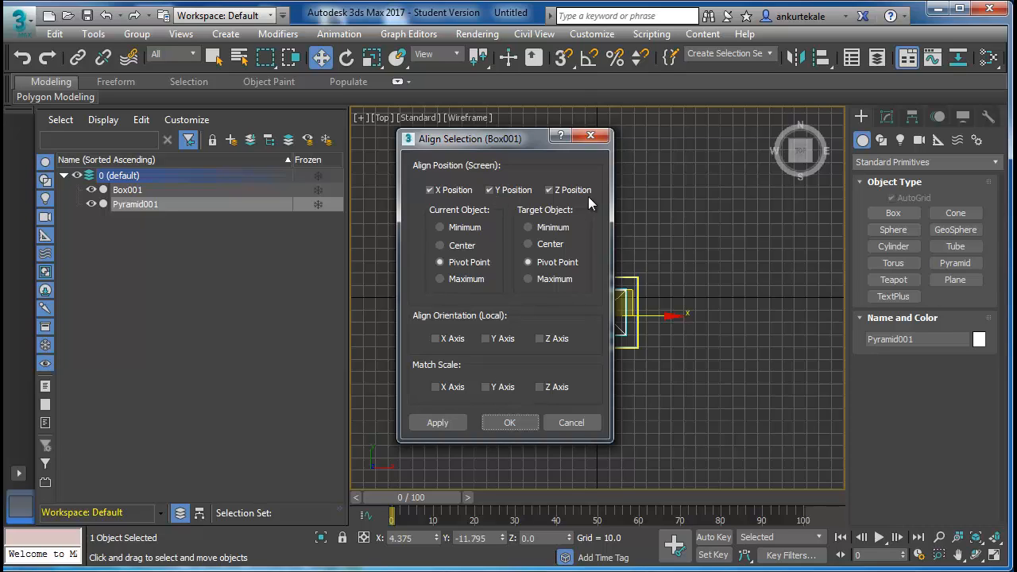
pyautogui.click(549, 192)
pyautogui.click(497, 427)
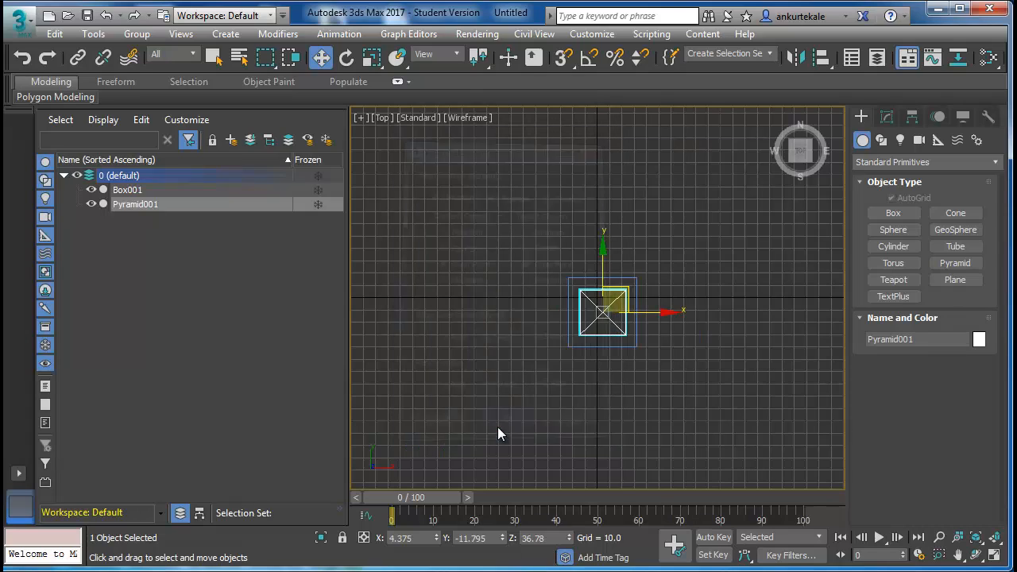
pyautogui.click(573, 415)
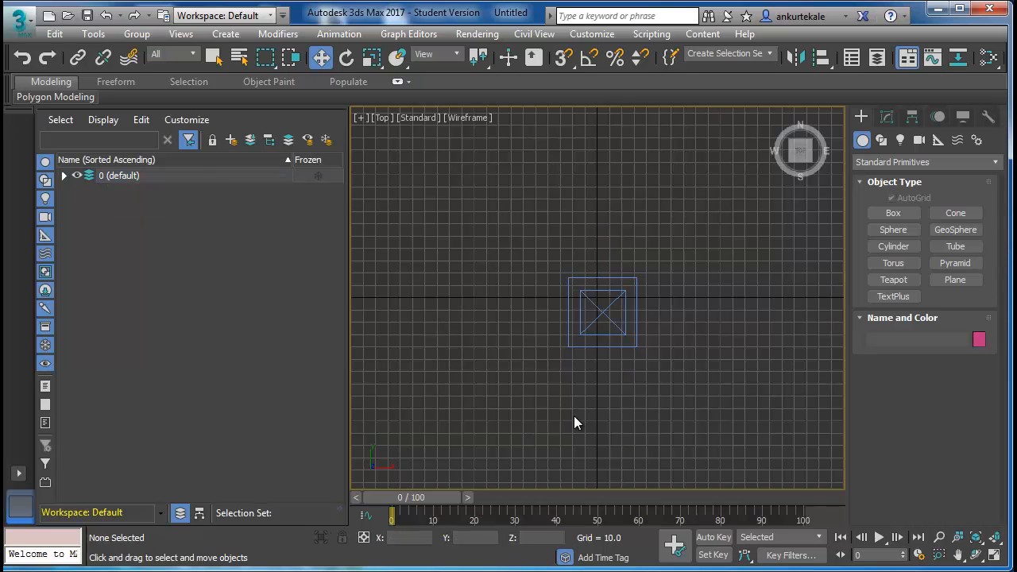
# Examine the aligned pyramid and box up close in the maximized Perspective viewport
pyautogui.hotkey('alt', 'w')
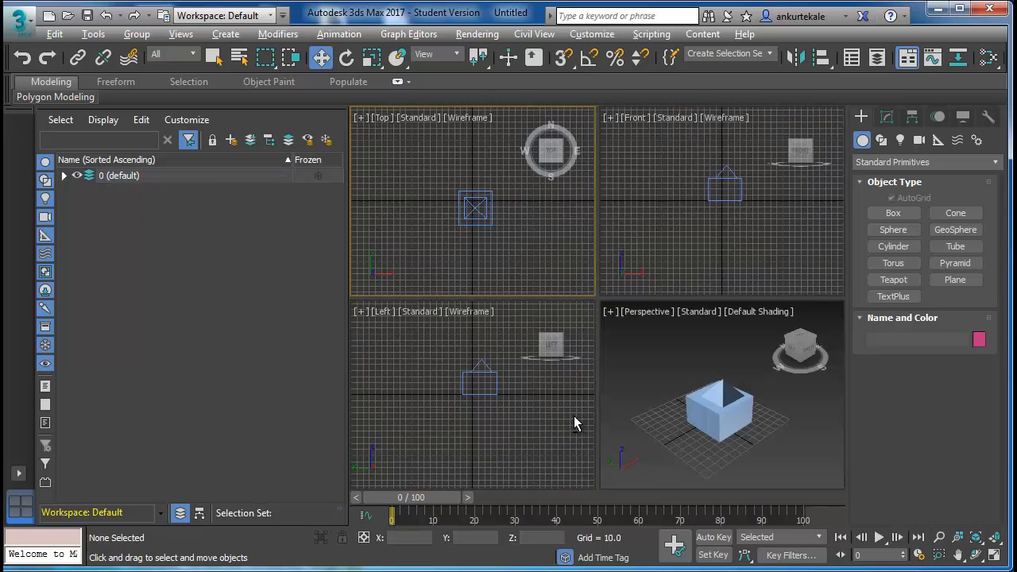
pyautogui.click(636, 450)
pyautogui.hotkey('alt', 'w')
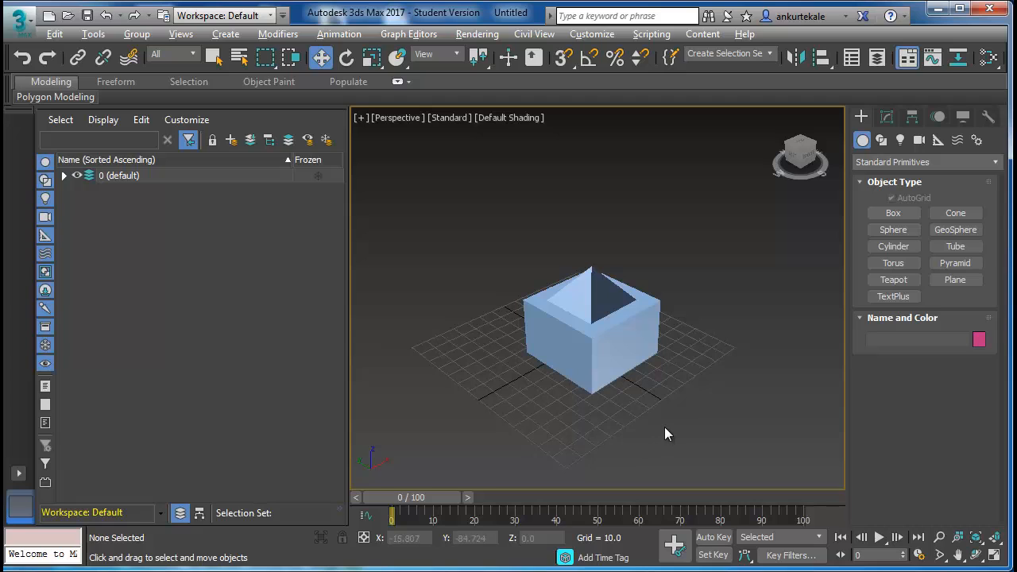
pyautogui.moveTo(654, 385); pyautogui.dragTo(665, 429, button='middle')
pyautogui.scroll(4, 673, 422)
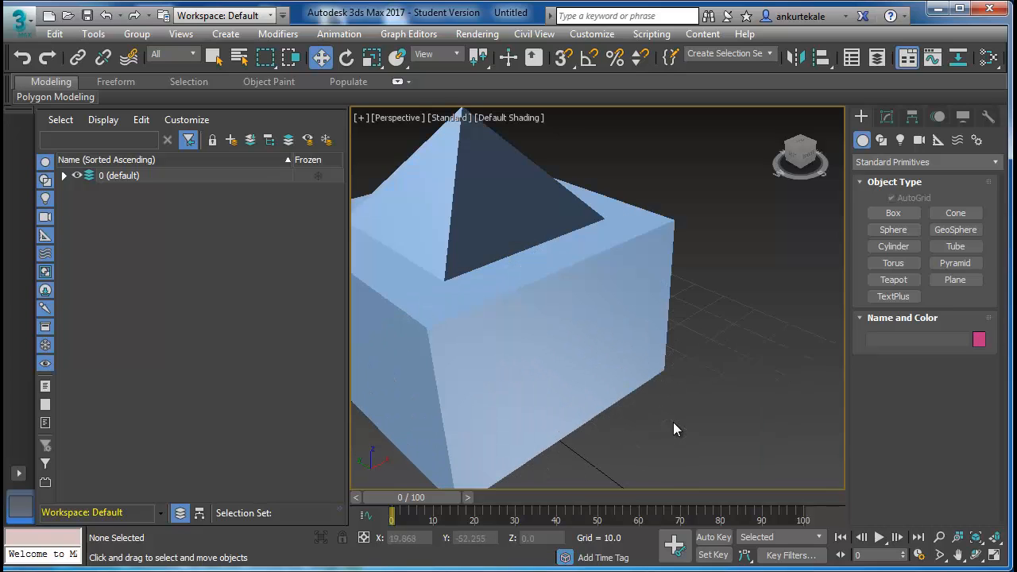
pyautogui.scroll(-2, 672, 409)
pyautogui.scroll(-5, 697, 383)
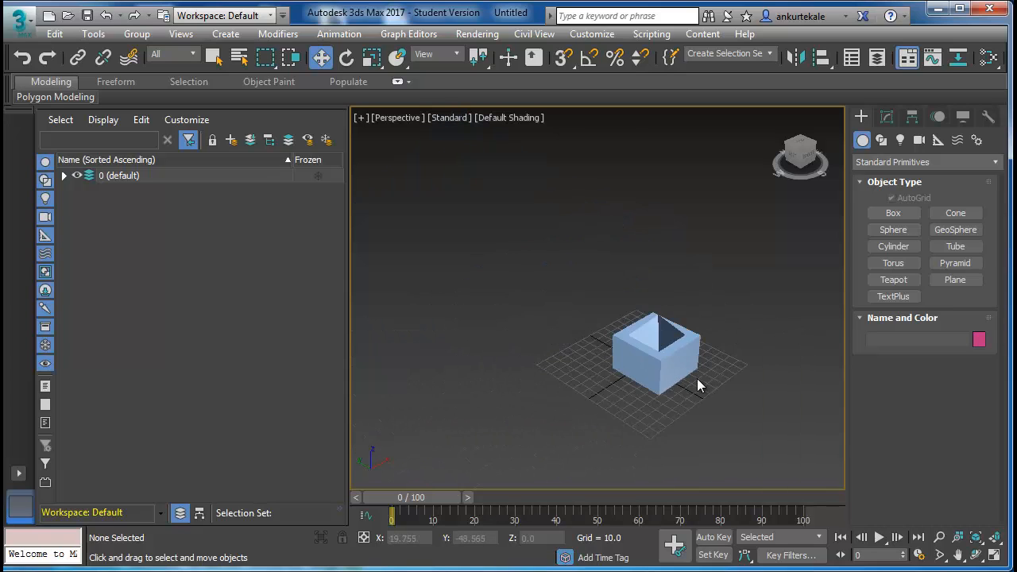
pyautogui.scroll(3, 697, 383)
# Examine the pyramid's placement on the box in the maximized Front and Left viewports, returning to four viewports
pyautogui.hotkey('alt', 'w')
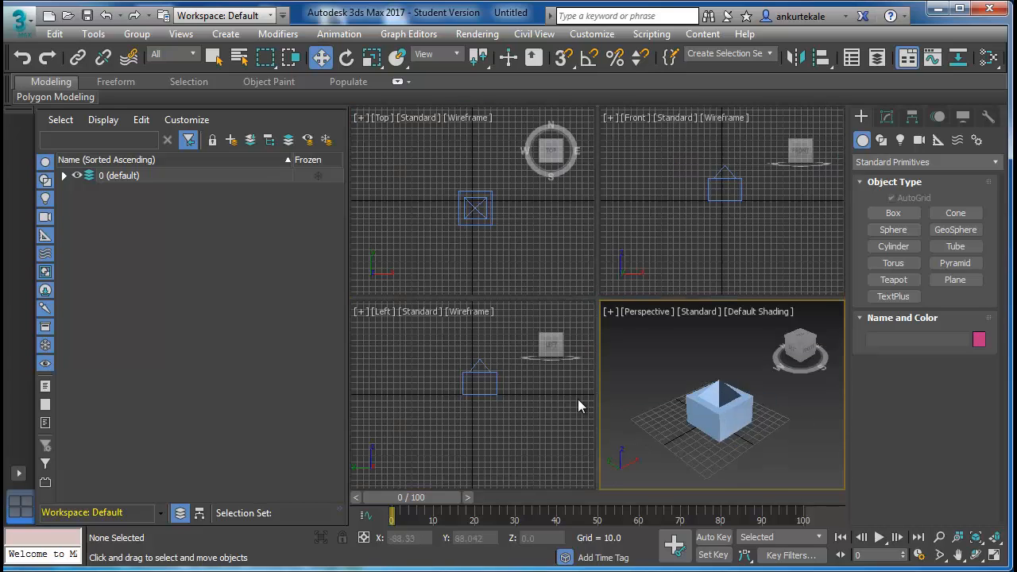
pyautogui.click(661, 227)
pyautogui.hotkey('alt', 'w')
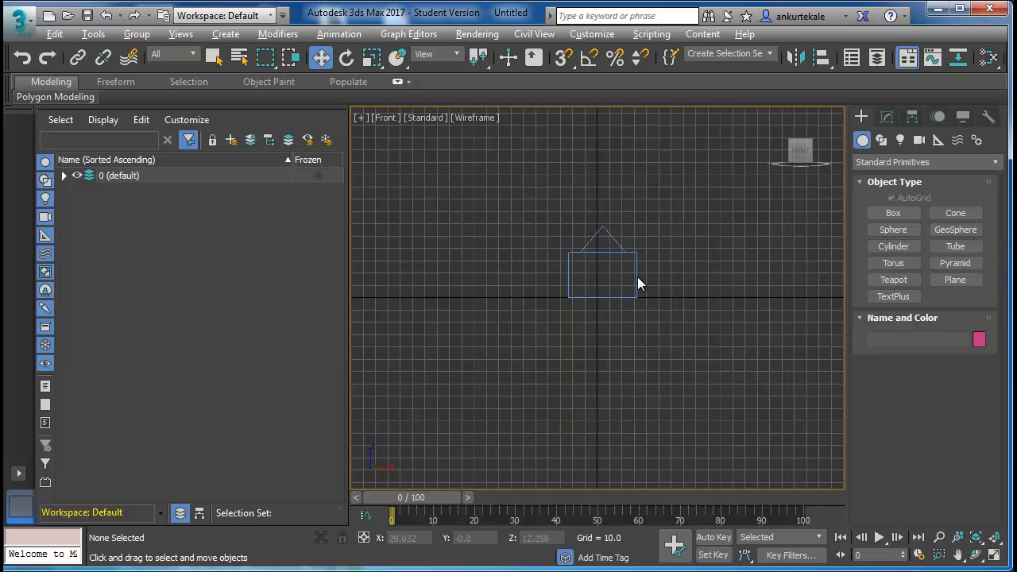
pyautogui.moveTo(637, 277); pyautogui.dragTo(626, 345, button='middle')
pyautogui.scroll(3, 660, 345)
pyautogui.hotkey('alt', 'w')
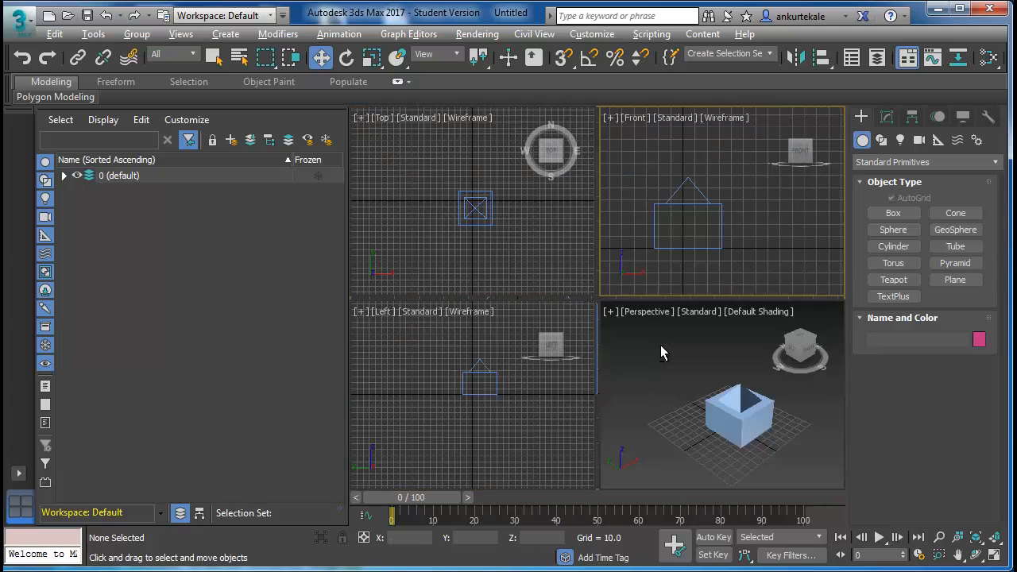
pyautogui.click(545, 392)
pyautogui.hotkey('alt', 'w')
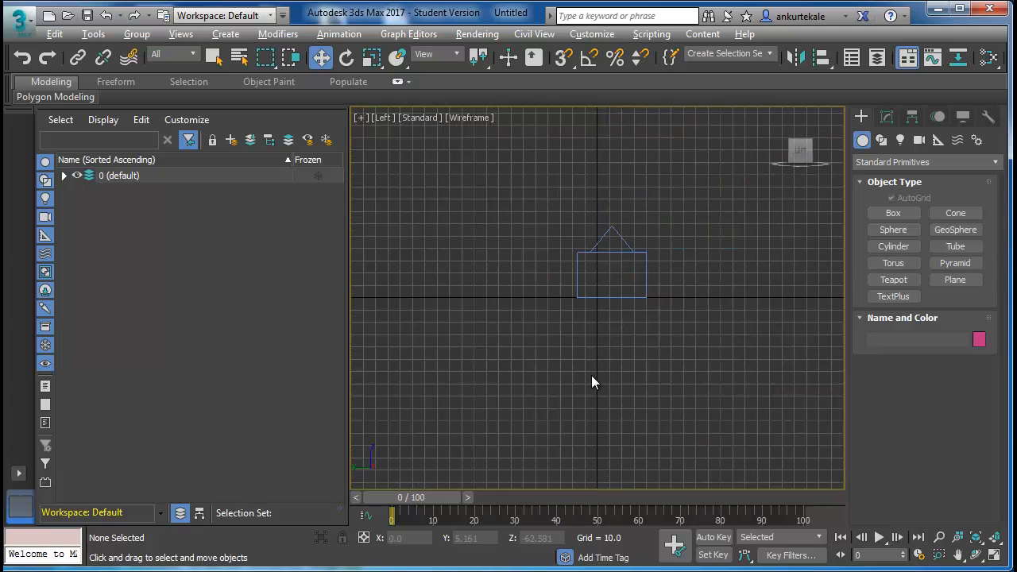
pyautogui.moveTo(615, 348); pyautogui.dragTo(615, 387, button='middle')
pyautogui.scroll(3, 615, 387)
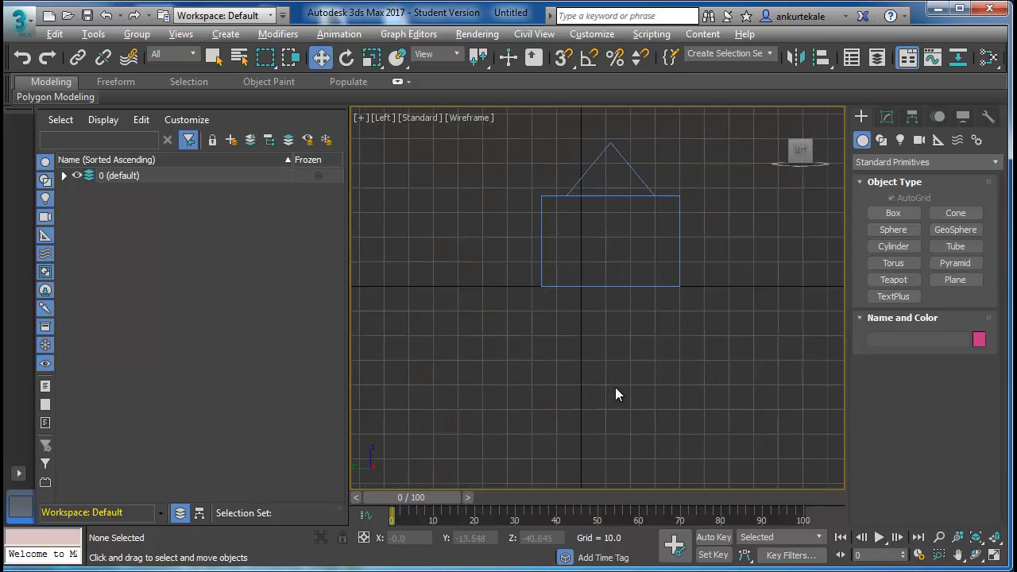
pyautogui.hotkey('alt', 'w')
# Select the box and pyramid together in the maximized Perspective viewport and group them as box-pyramid
pyautogui.click(687, 439)
pyautogui.hotkey('alt', 'w')
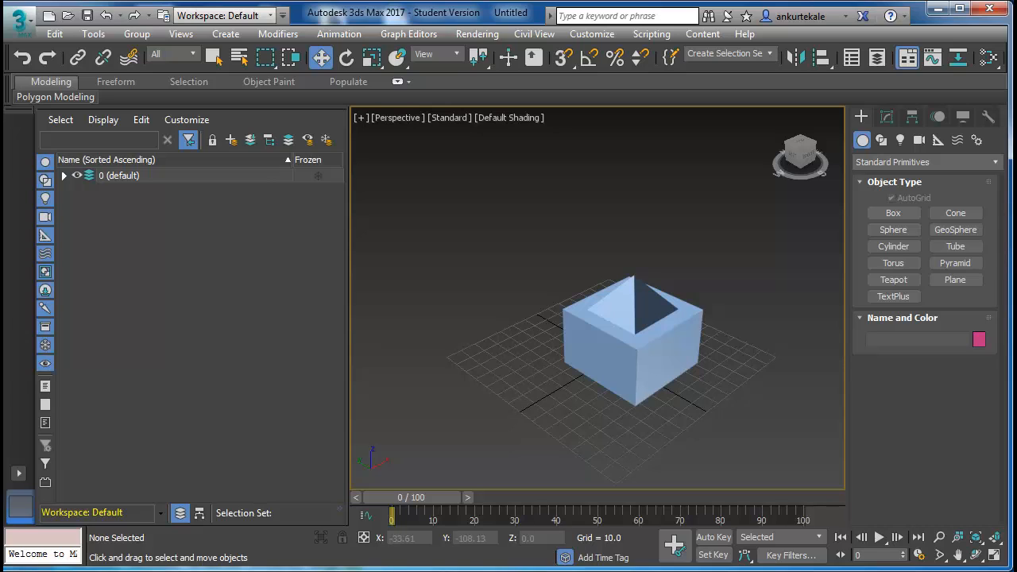
pyautogui.hotkey('ctrl', 'a')
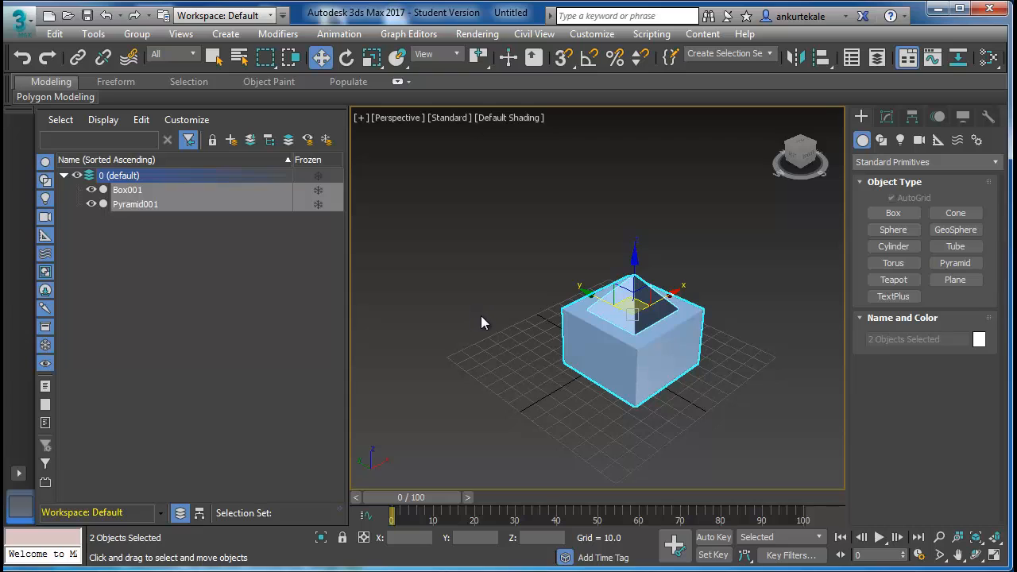
pyautogui.click(524, 224)
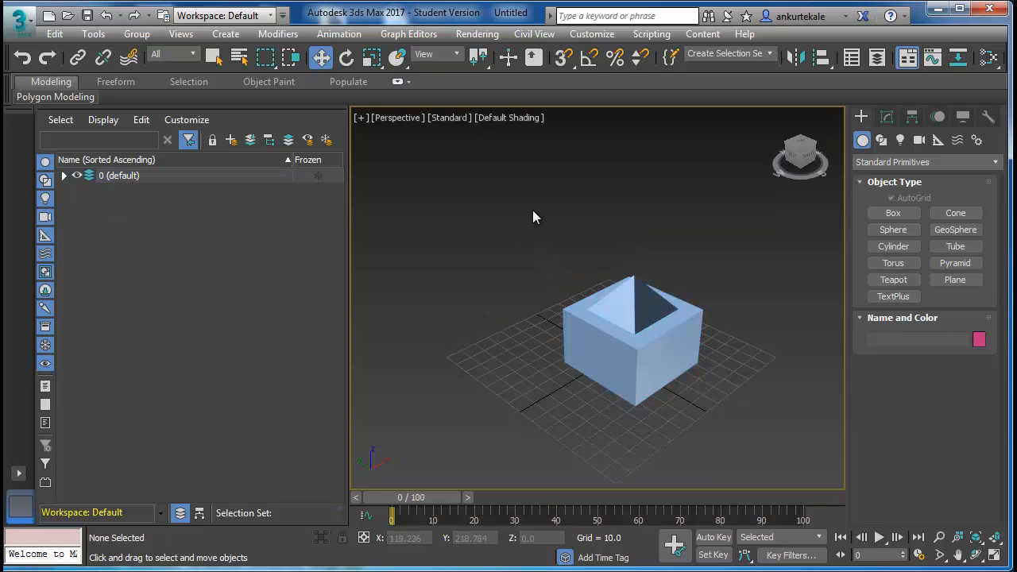
pyautogui.moveTo(533, 210); pyautogui.dragTo(735, 425)
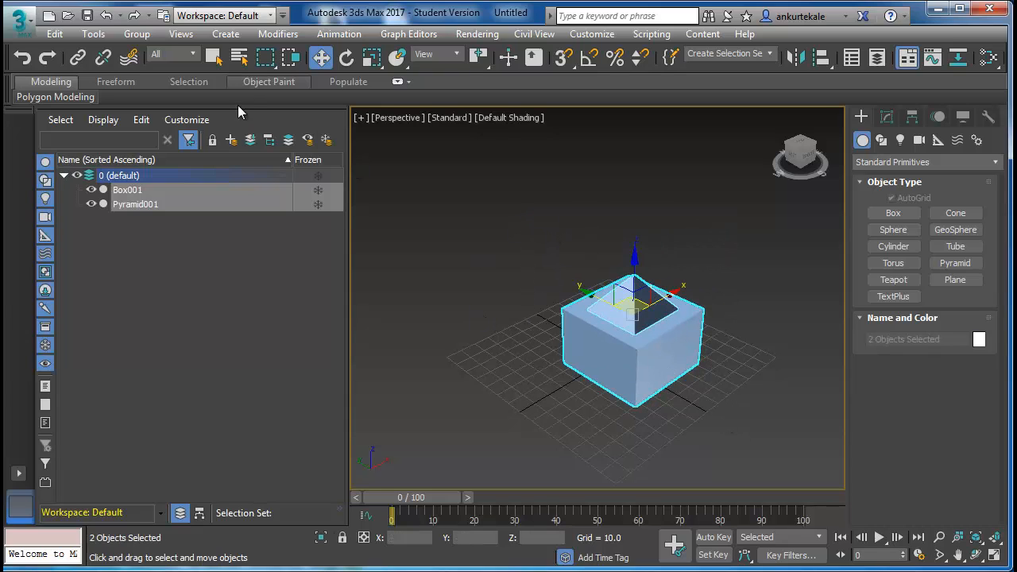
pyautogui.click(137, 34)
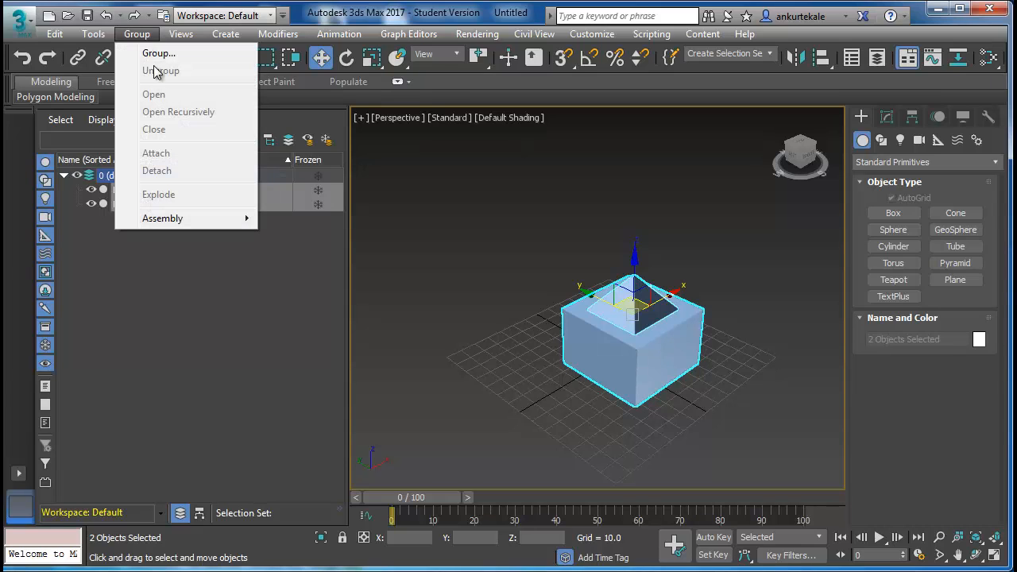
pyautogui.click(159, 53)
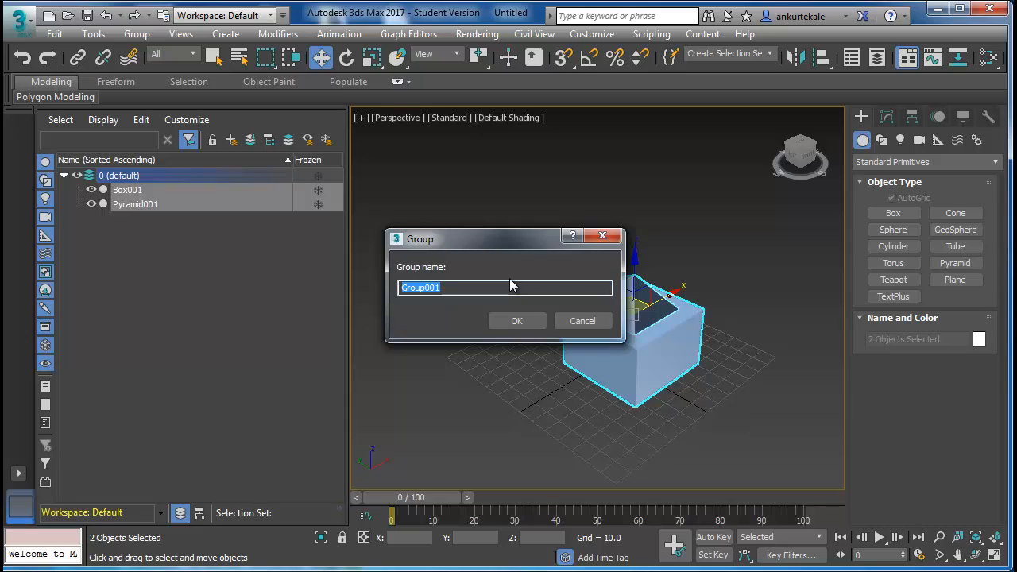
pyautogui.write('box-pi')
pyautogui.press('BackSpace')
pyautogui.write('yramid')
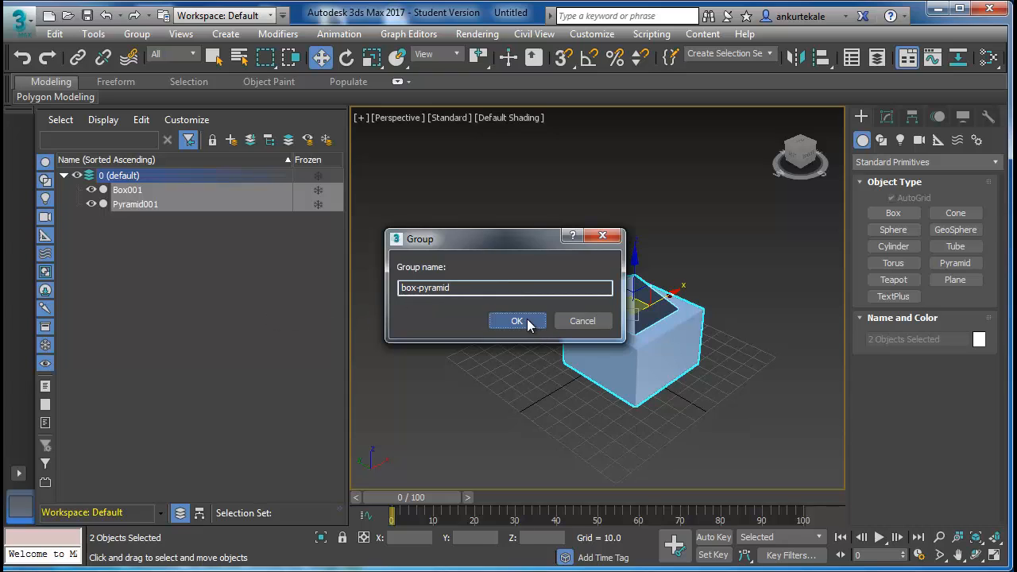
pyautogui.click(513, 320)
# Move the box-pyramid group freely to about X -11.6 and Z 41.3, and deselect it
pyautogui.click(526, 281)
pyautogui.click(609, 310)
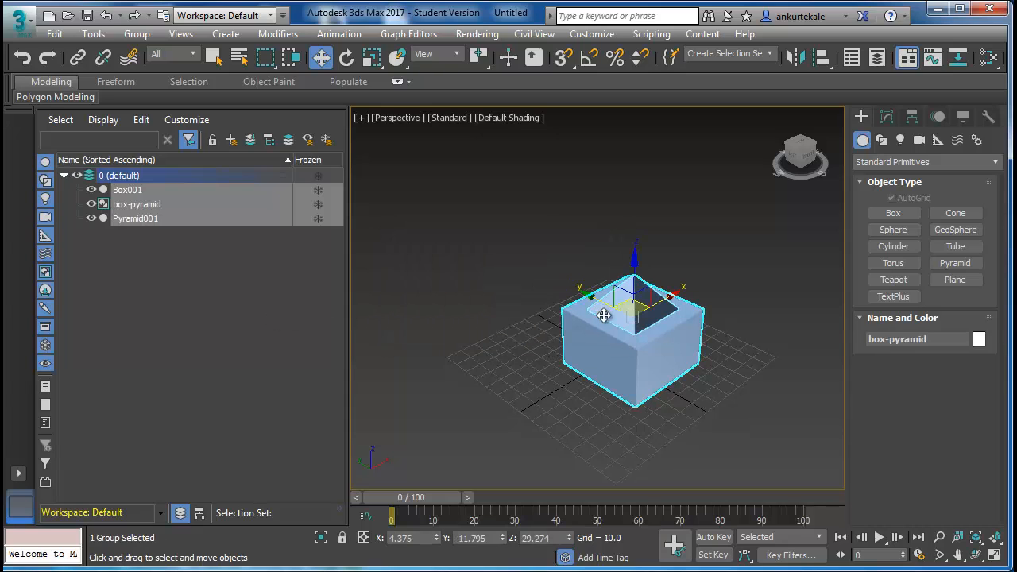
pyautogui.click(750, 265)
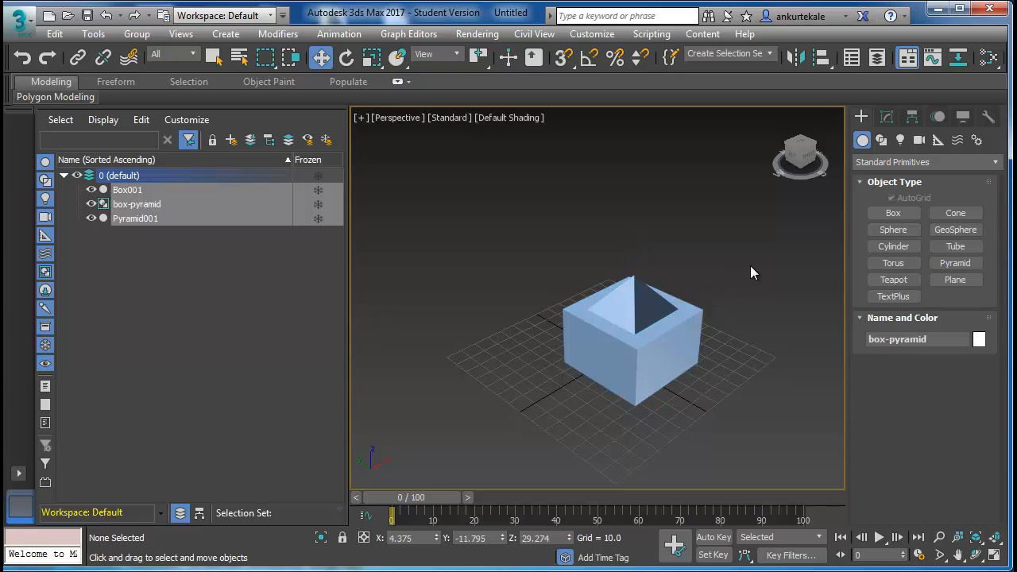
pyautogui.click(641, 297)
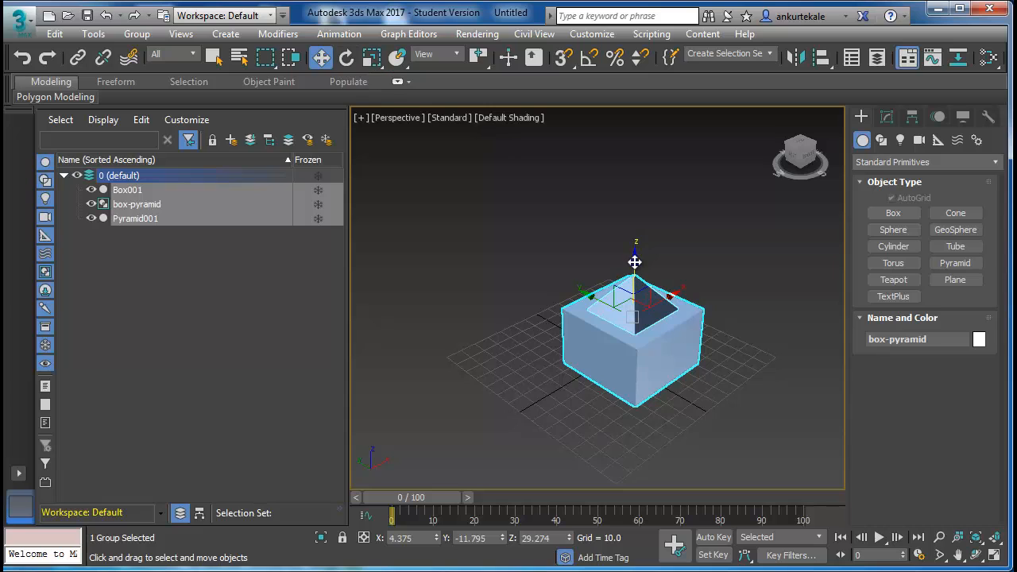
pyautogui.moveTo(635, 260); pyautogui.dragTo(759, 290)
pyautogui.click(695, 334)
pyautogui.moveTo(695, 334)
pyautogui.mouseDown()
pyautogui.moveTo(787, 281)
pyautogui.moveTo(725, 337)
pyautogui.moveTo(705, 339)
pyautogui.mouseUp()
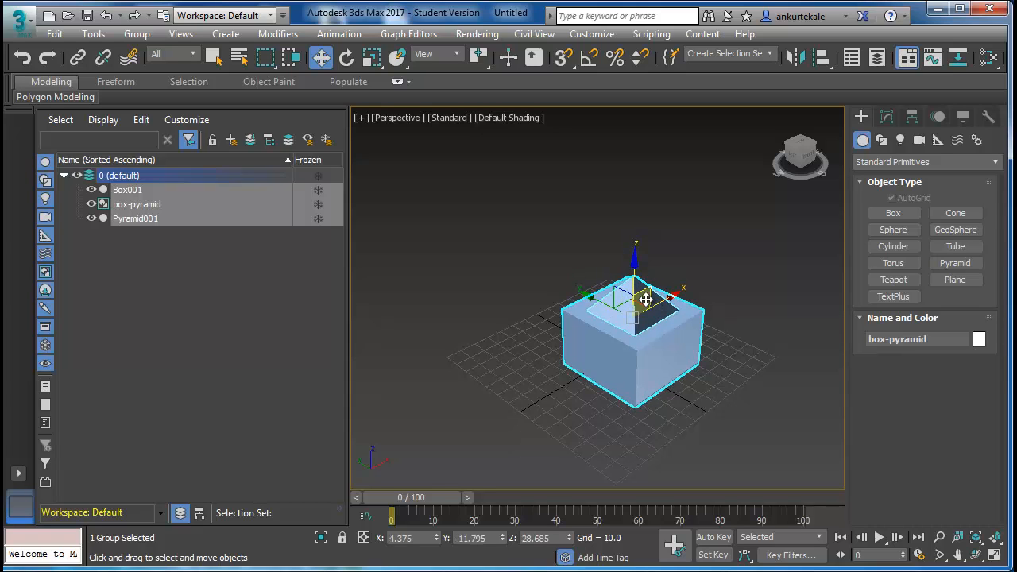
pyautogui.moveTo(642, 294); pyautogui.dragTo(562, 297)
pyautogui.click(458, 288)
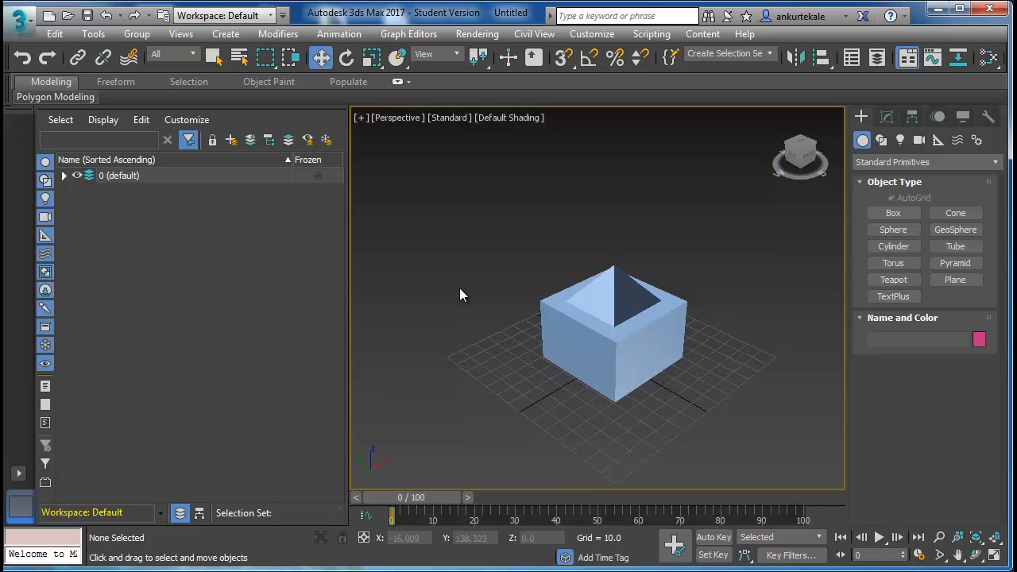
# Select the box-pyramid group in the maximized Front viewport and set its X, Y and Z position to 0
pyautogui.hotkey('alt', 'w')
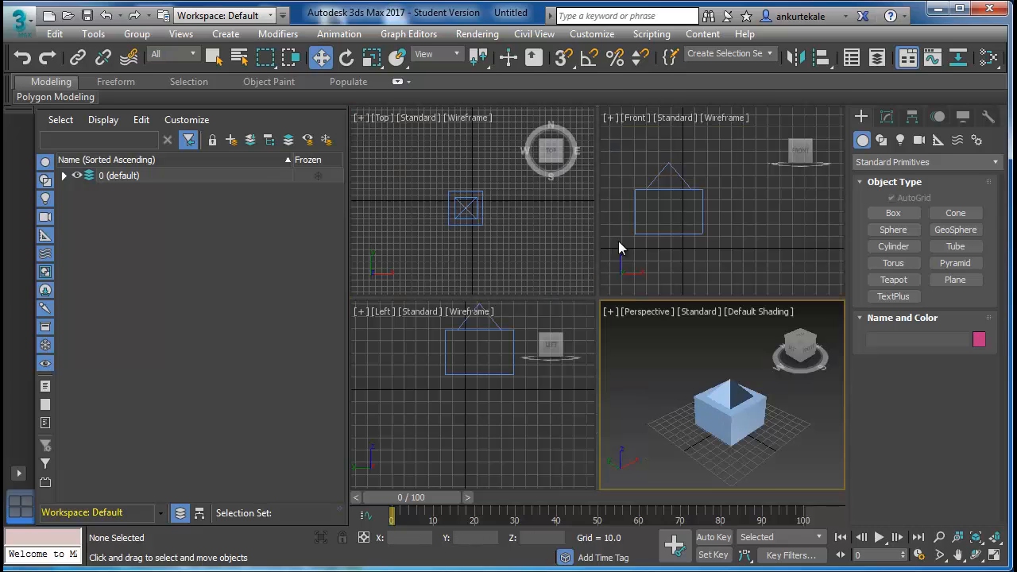
pyautogui.click(674, 272)
pyautogui.hotkey('alt', 'w')
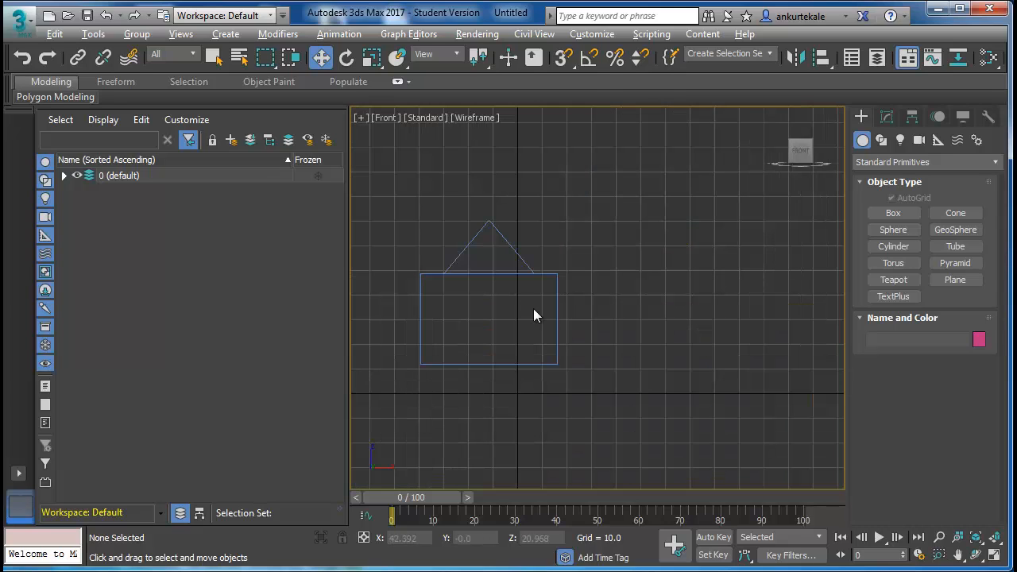
pyautogui.click(500, 273)
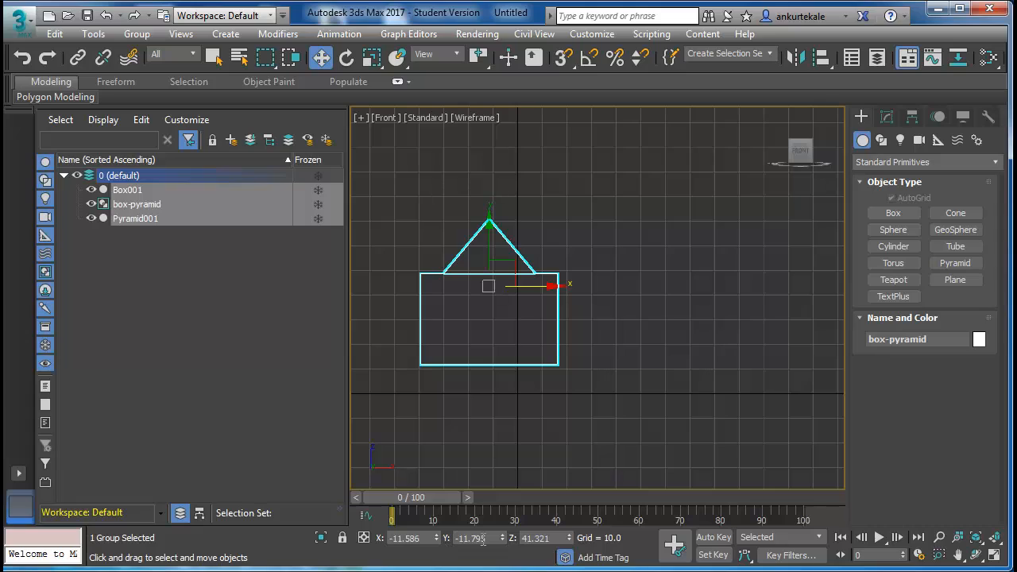
pyautogui.rightClick(436, 539)
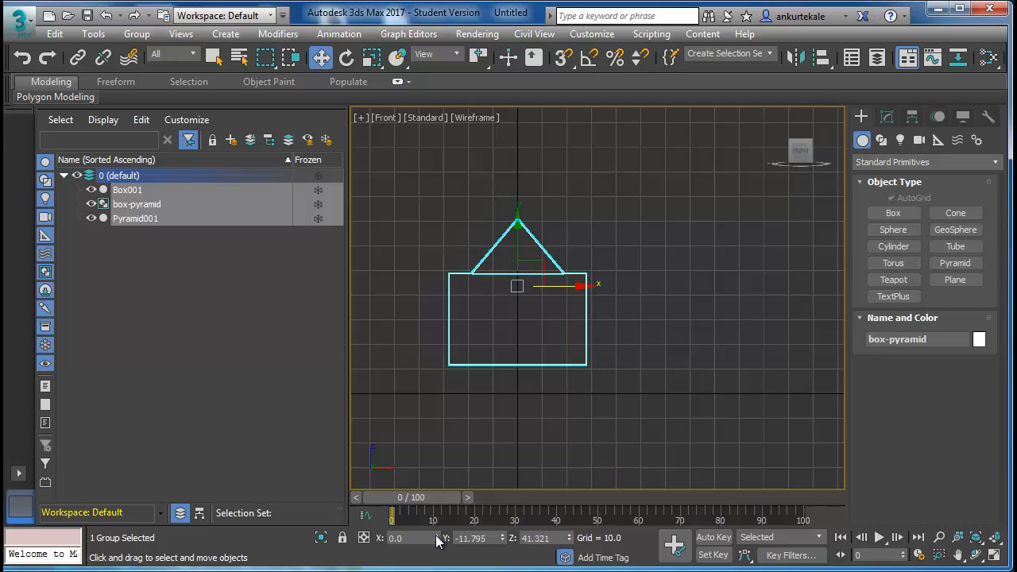
pyautogui.rightClick(501, 541)
pyautogui.rightClick(570, 540)
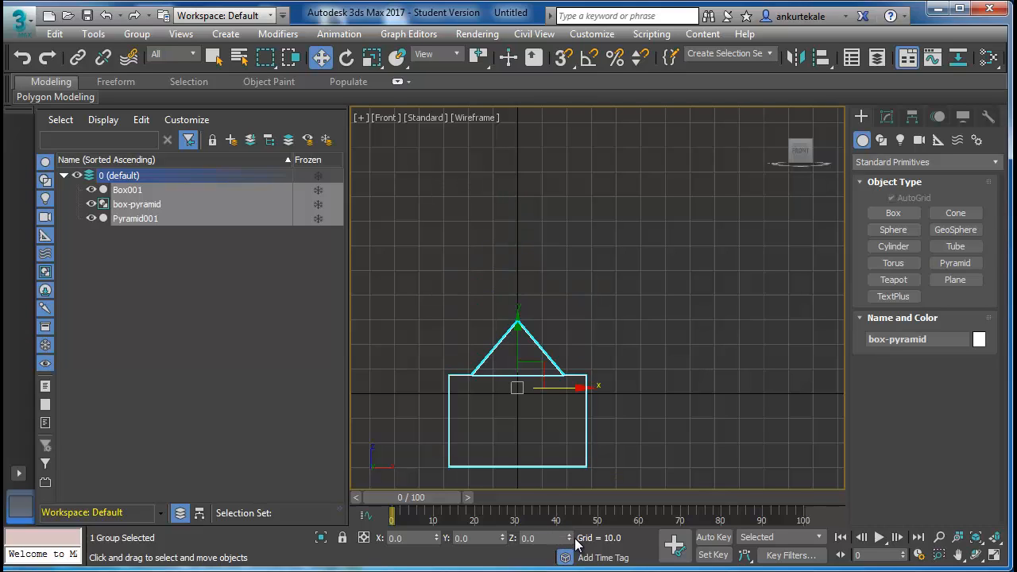
# Deselect the group, check its position in the maximized Perspective viewport, and return to four viewports with Front active
pyautogui.scroll(2, 621, 403)
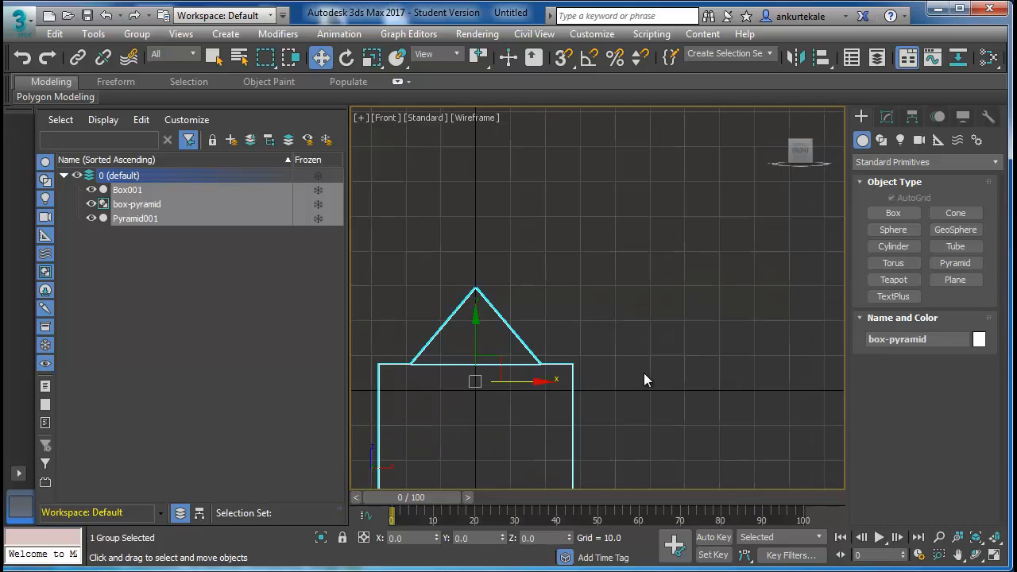
pyautogui.scroll(-4, 643, 372)
pyautogui.hotkey('alt', 'w')
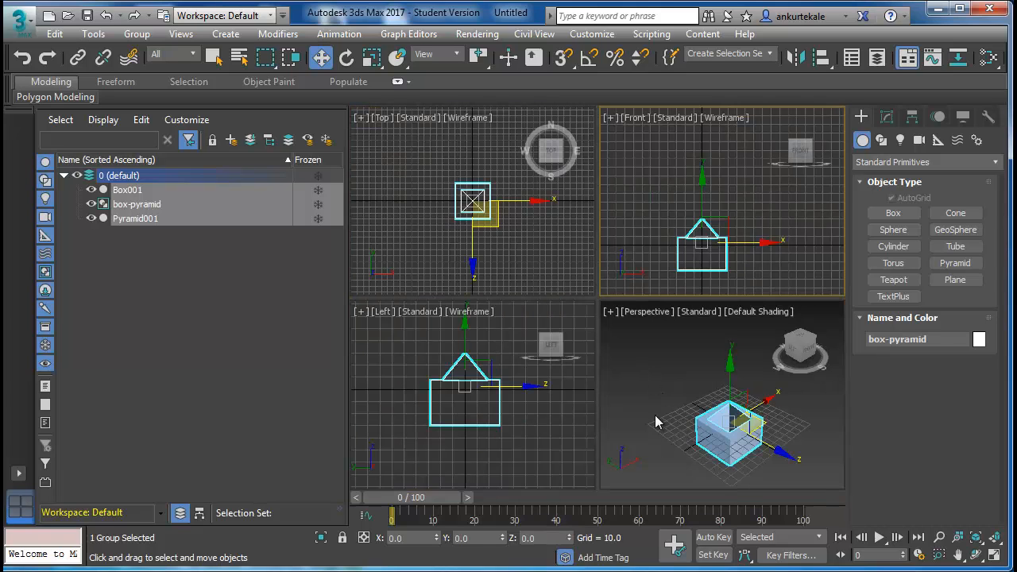
pyautogui.click(646, 405)
pyautogui.hotkey('alt', 'w')
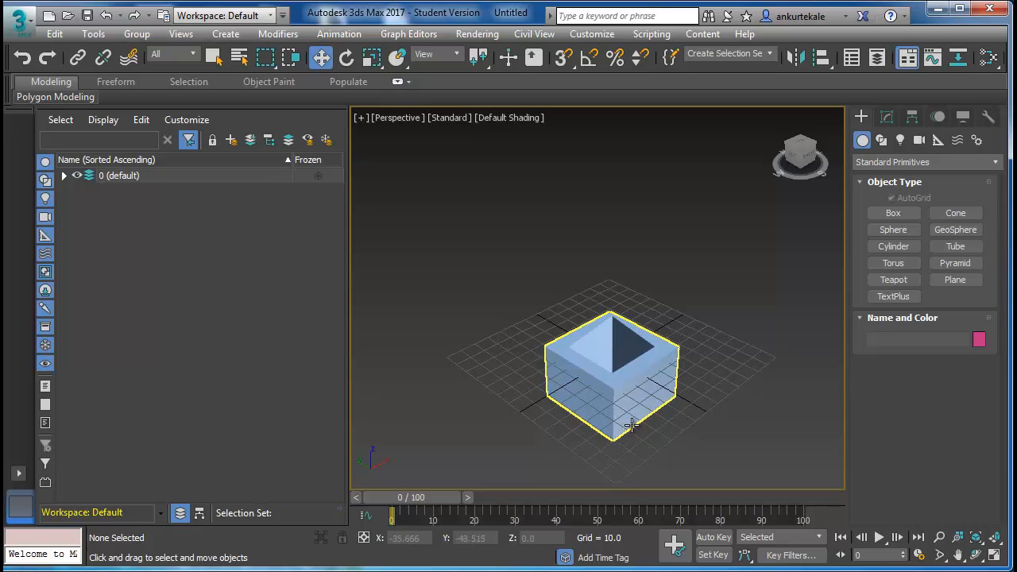
pyautogui.hotkey('alt', 'w')
pyautogui.click(704, 267)
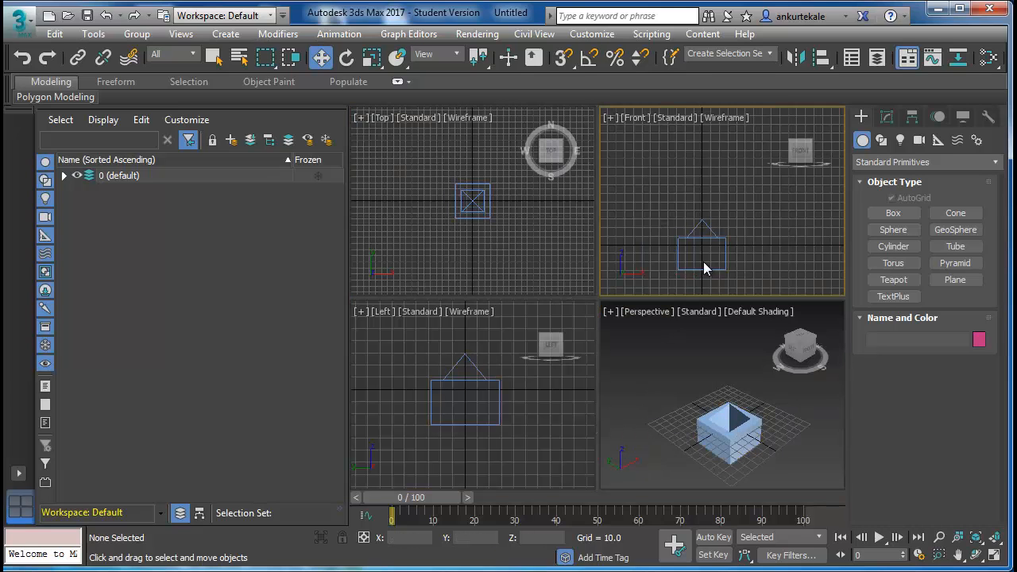
# Move the box-pyramid group up about 30.7 units in the maximized Front viewport so its base sits on the grid line, and deselect it
pyautogui.hotkey('alt', 'w')
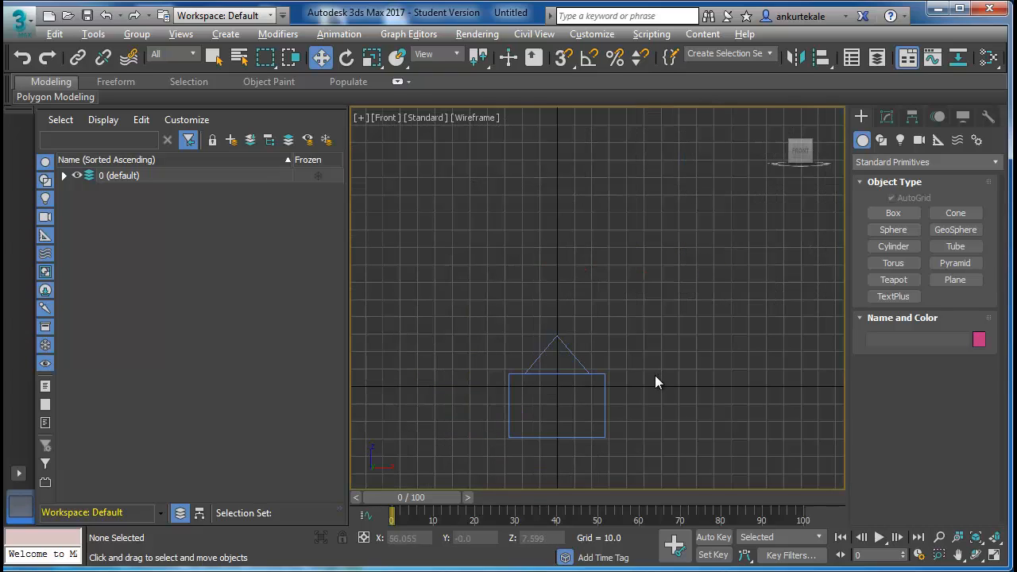
pyautogui.click(604, 378)
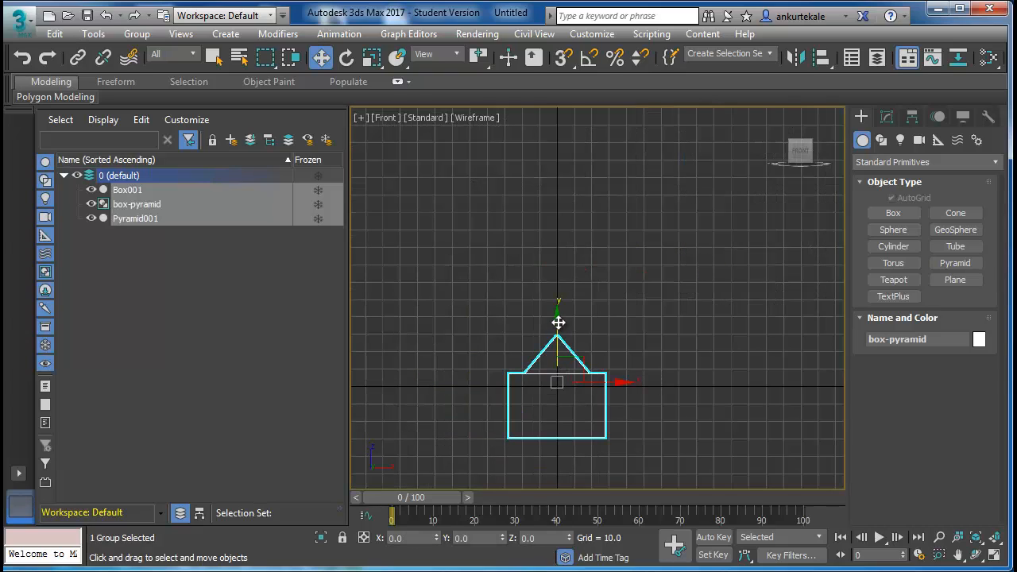
pyautogui.moveTo(557, 321); pyautogui.dragTo(559, 268)
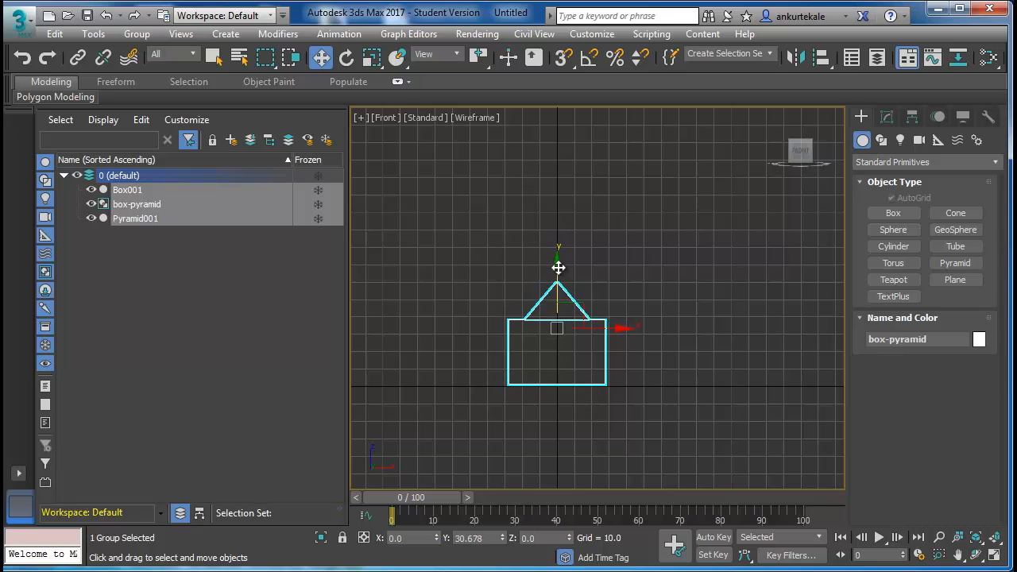
pyautogui.click(706, 357)
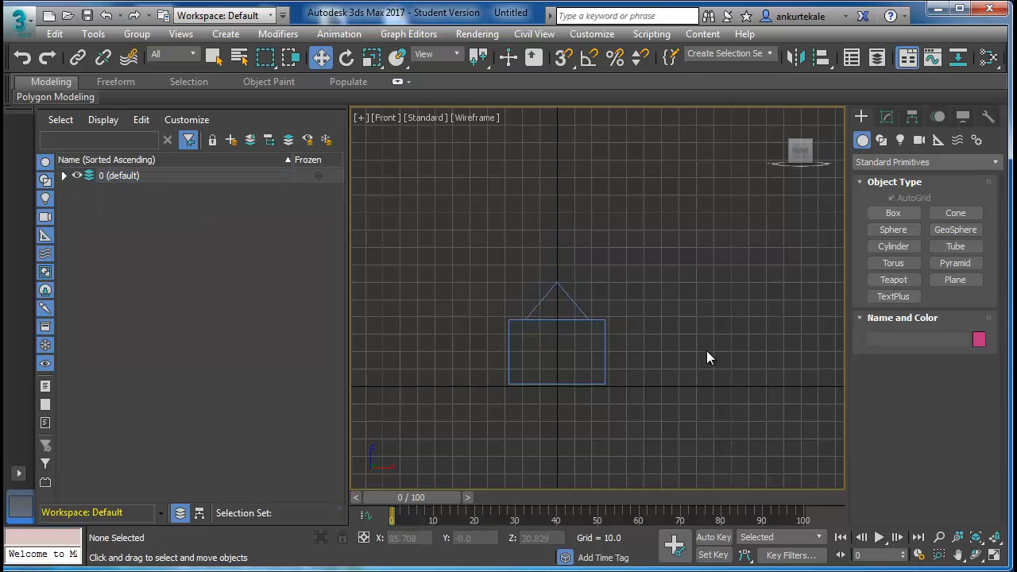
# Examine how the box-pyramid group sits on the grid in the maximized Perspective viewport
pyautogui.hotkey('alt', 'w')
pyautogui.click(630, 379)
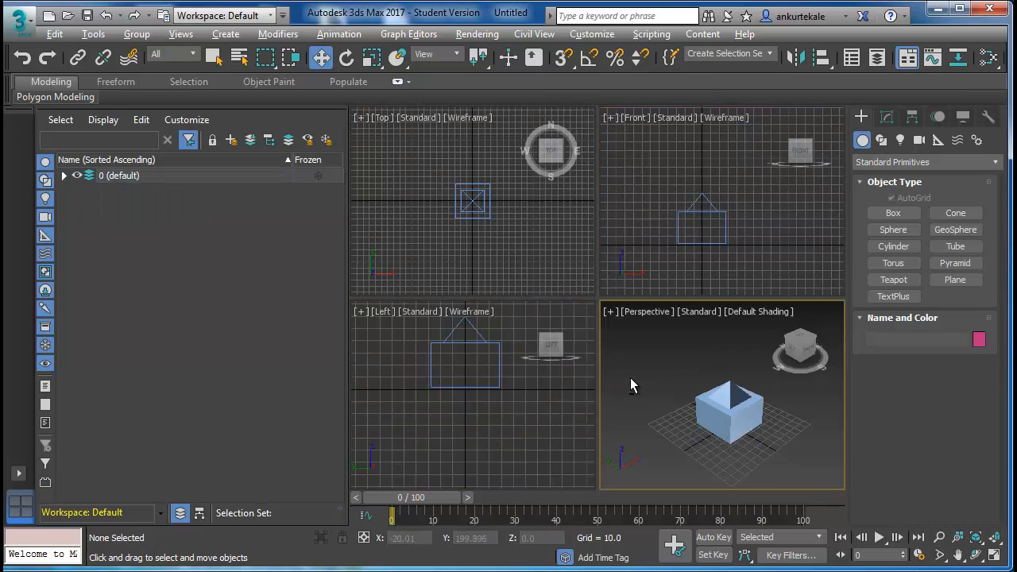
pyautogui.hotkey('alt', 'w')
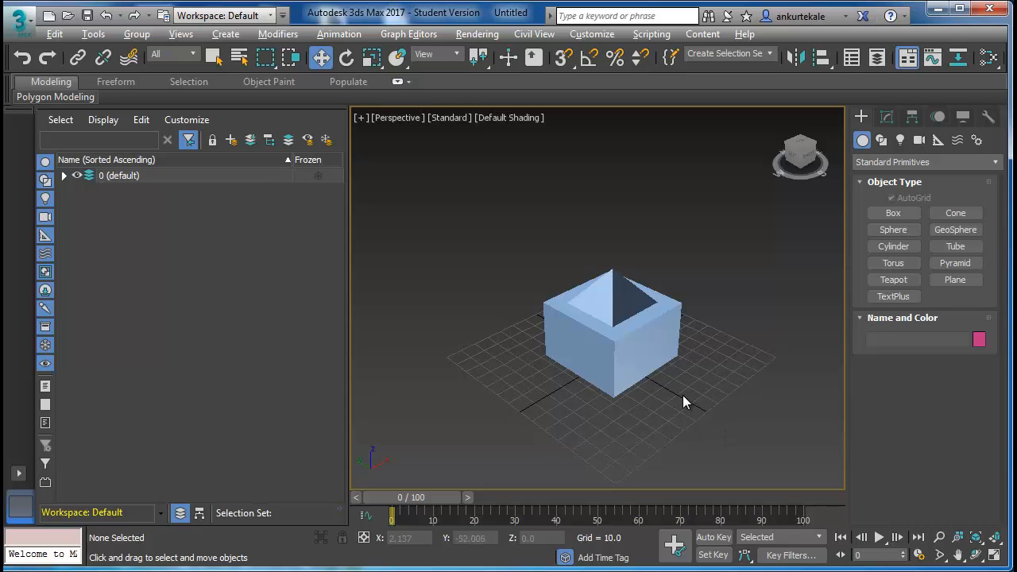
pyautogui.scroll(5, 700, 398)
pyautogui.scroll(-6, 735, 402)
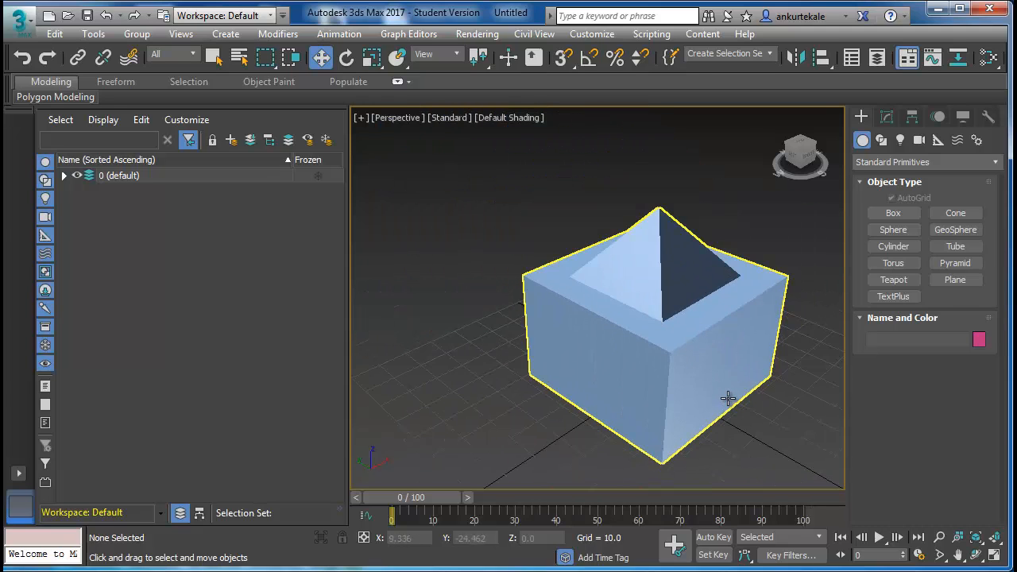
pyautogui.scroll(4, 729, 399)
pyautogui.scroll(-4, 729, 400)
pyautogui.scroll(-4, 729, 399)
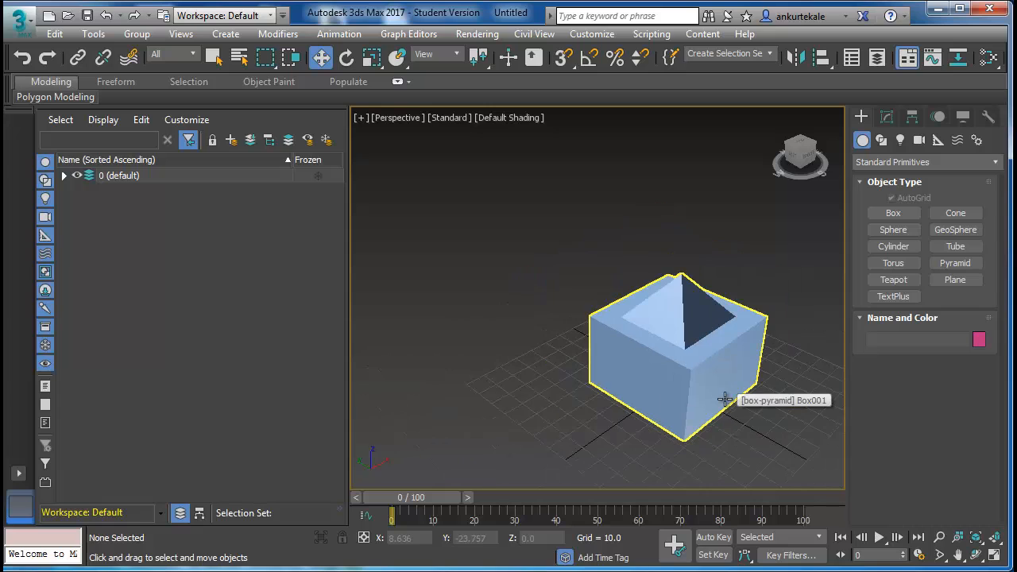
pyautogui.scroll(4, 729, 399)
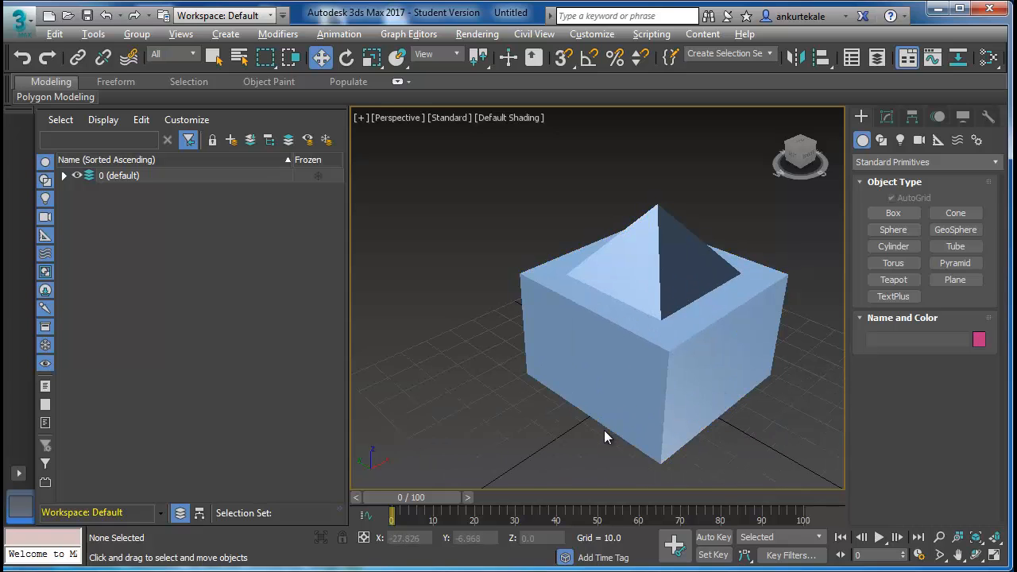
# Select the box-pyramid group in the maximized Front viewport to check its position coordinates, and deselect it
pyautogui.hotkey('alt', 'w')
pyautogui.click(649, 274)
pyautogui.hotkey('alt', 'w')
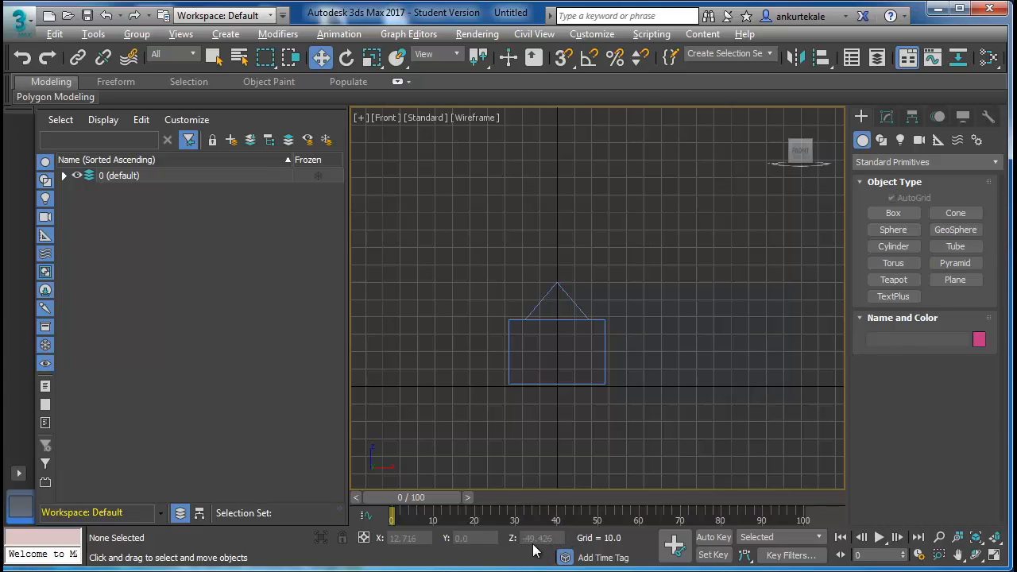
pyautogui.click(556, 321)
pyautogui.click(680, 285)
# Return to the maximized Perspective viewport and view the whole box-pyramid group together with the grid
pyautogui.hotkey('alt', 'w')
pyautogui.click(652, 367)
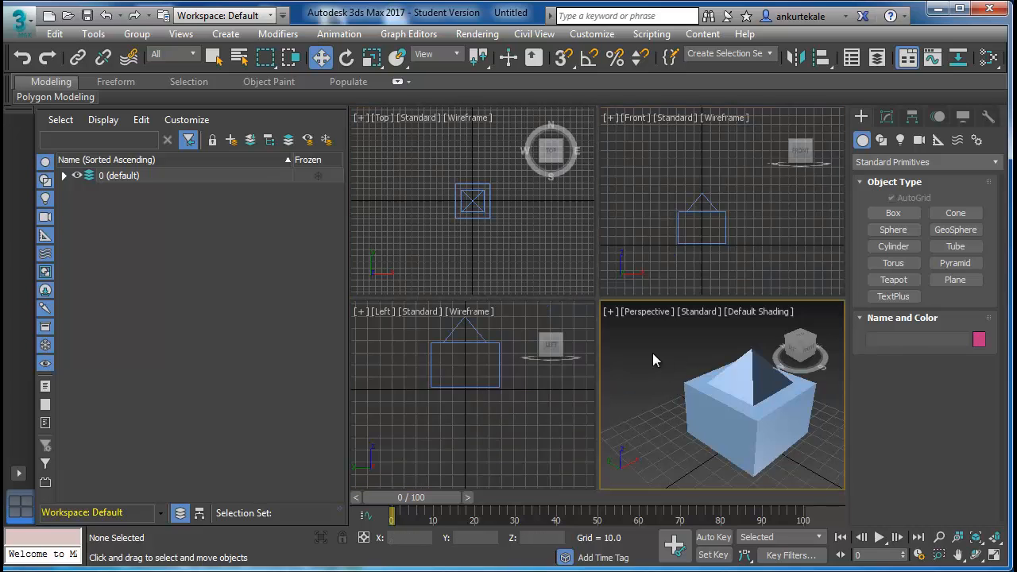
pyautogui.hotkey('alt', 'w')
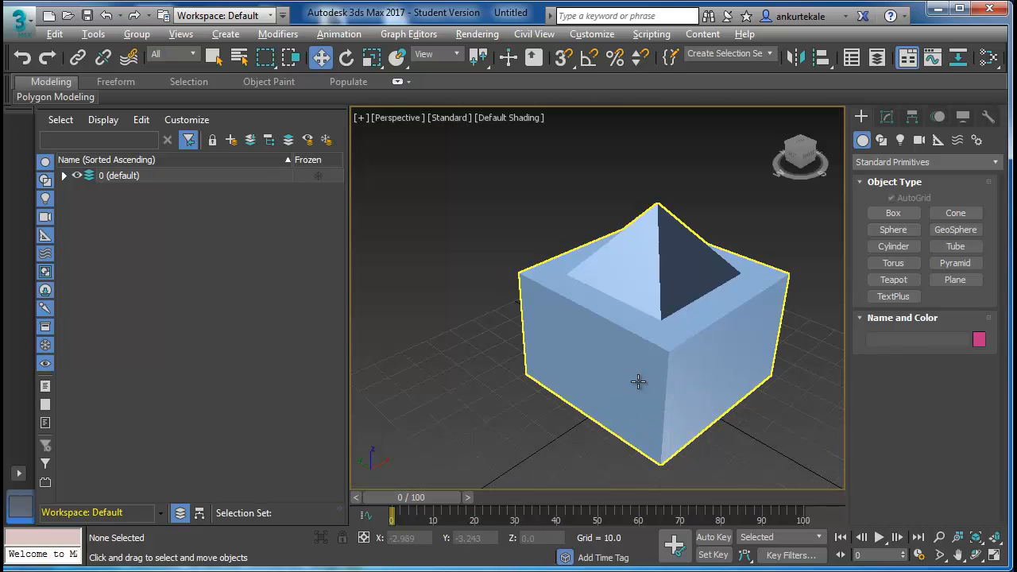
pyautogui.scroll(-3, 763, 420)
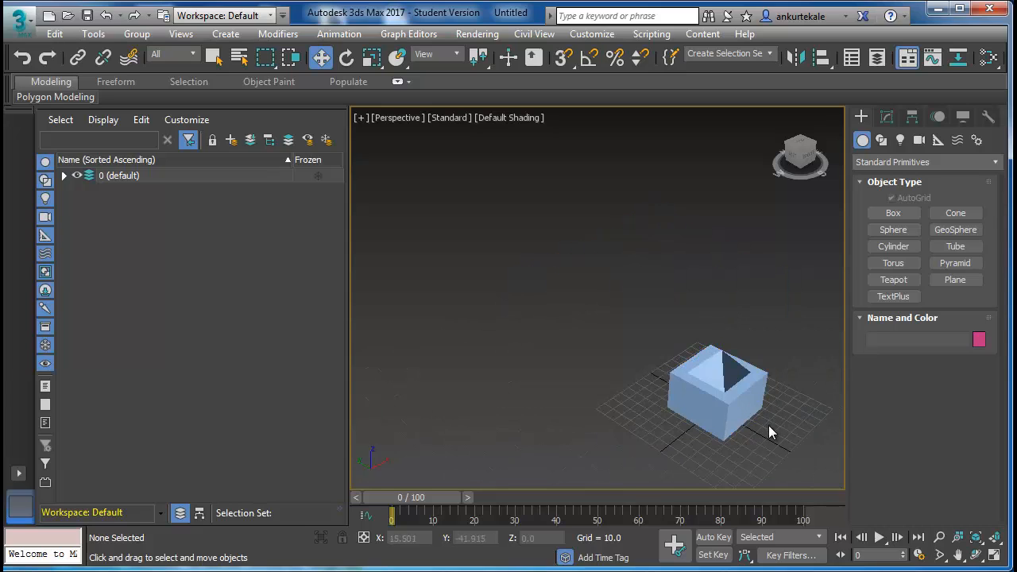